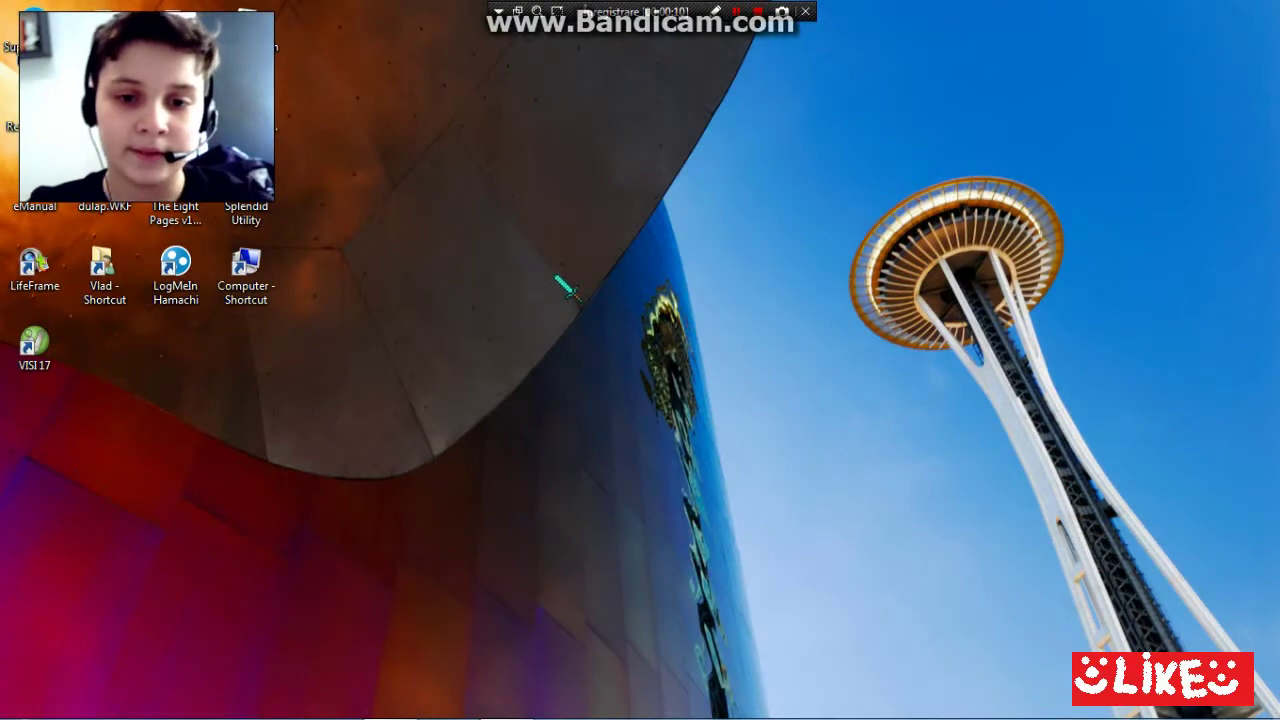
drag(681, 194, 721, 284)
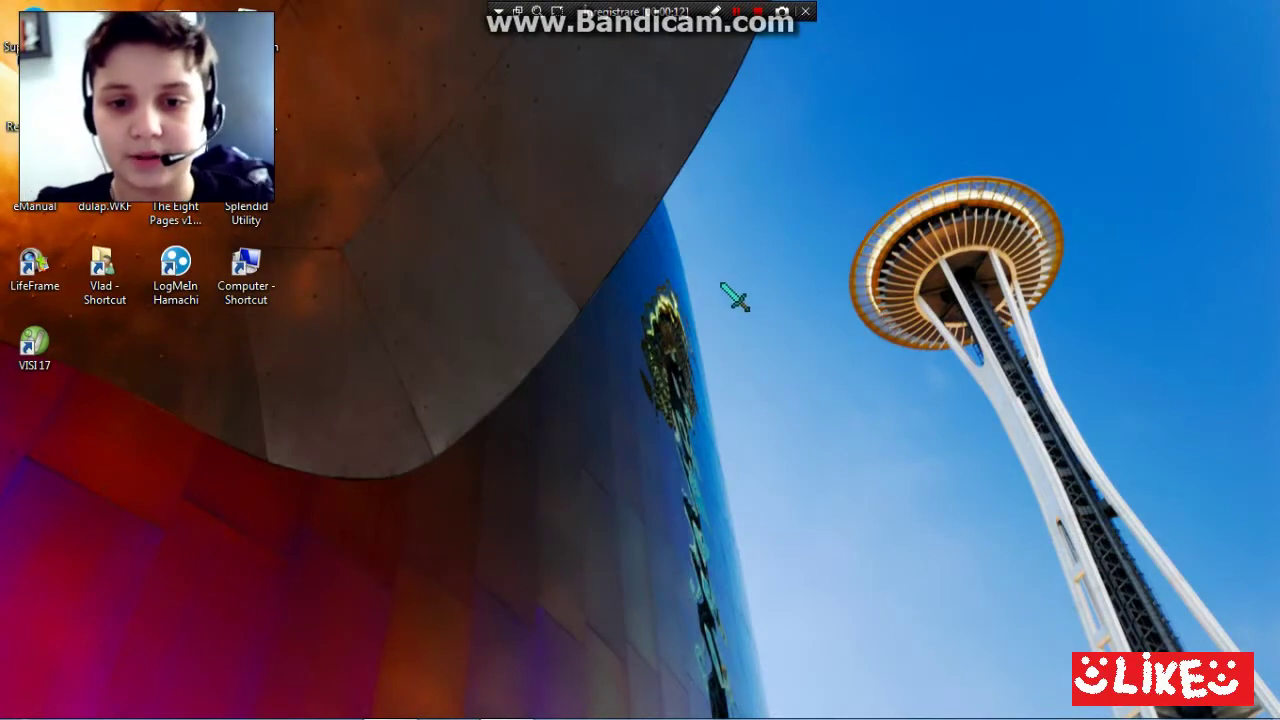
right_click(673, 297)
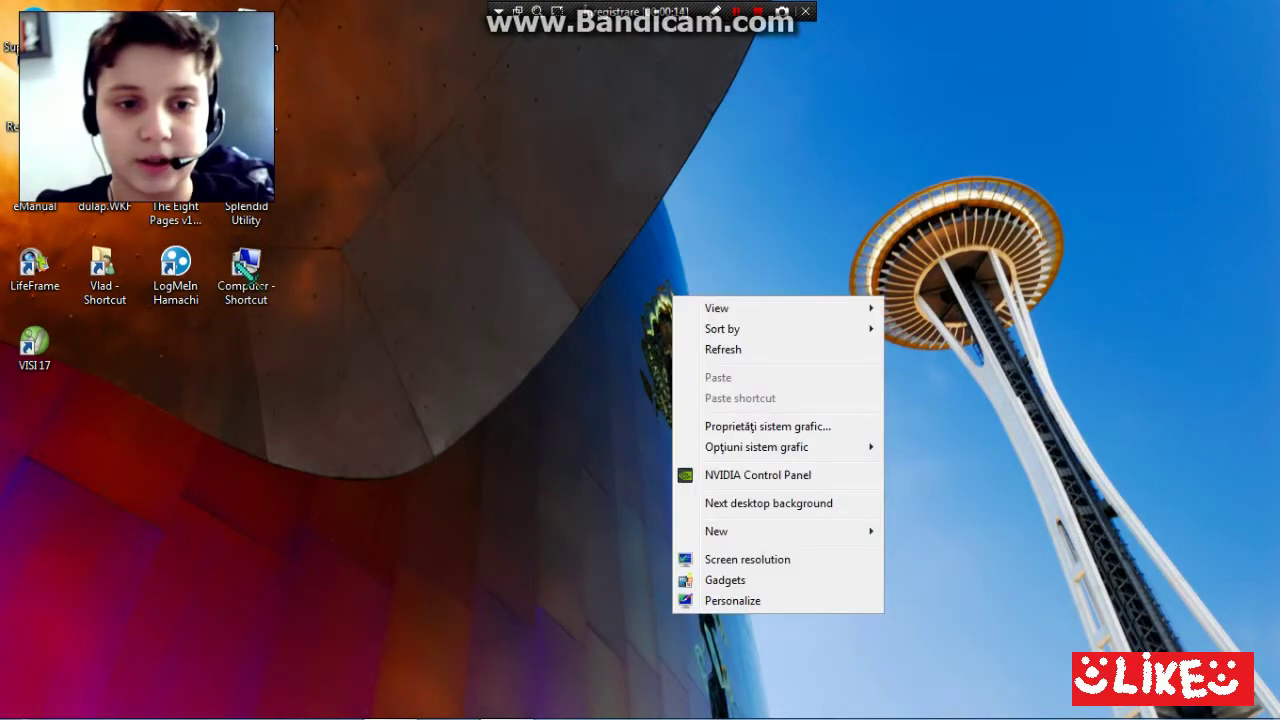
click(485, 207)
right_click(503, 198)
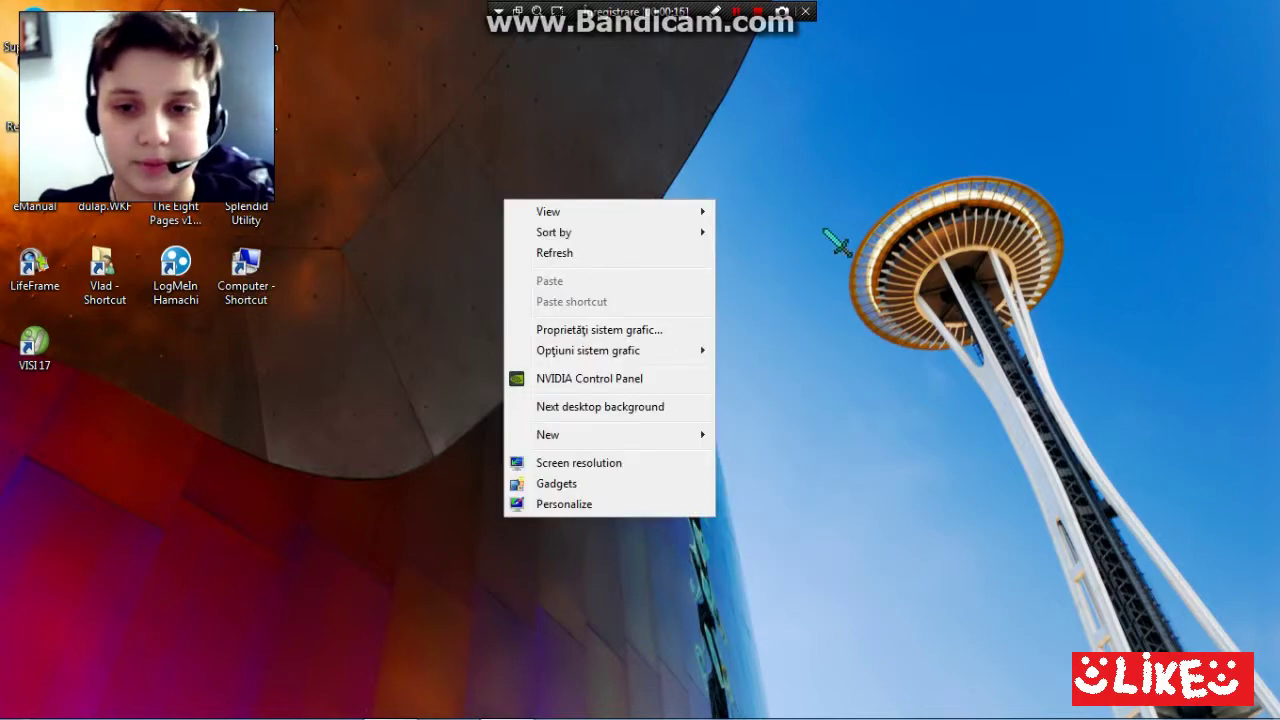
click(815, 205)
right_click(577, 241)
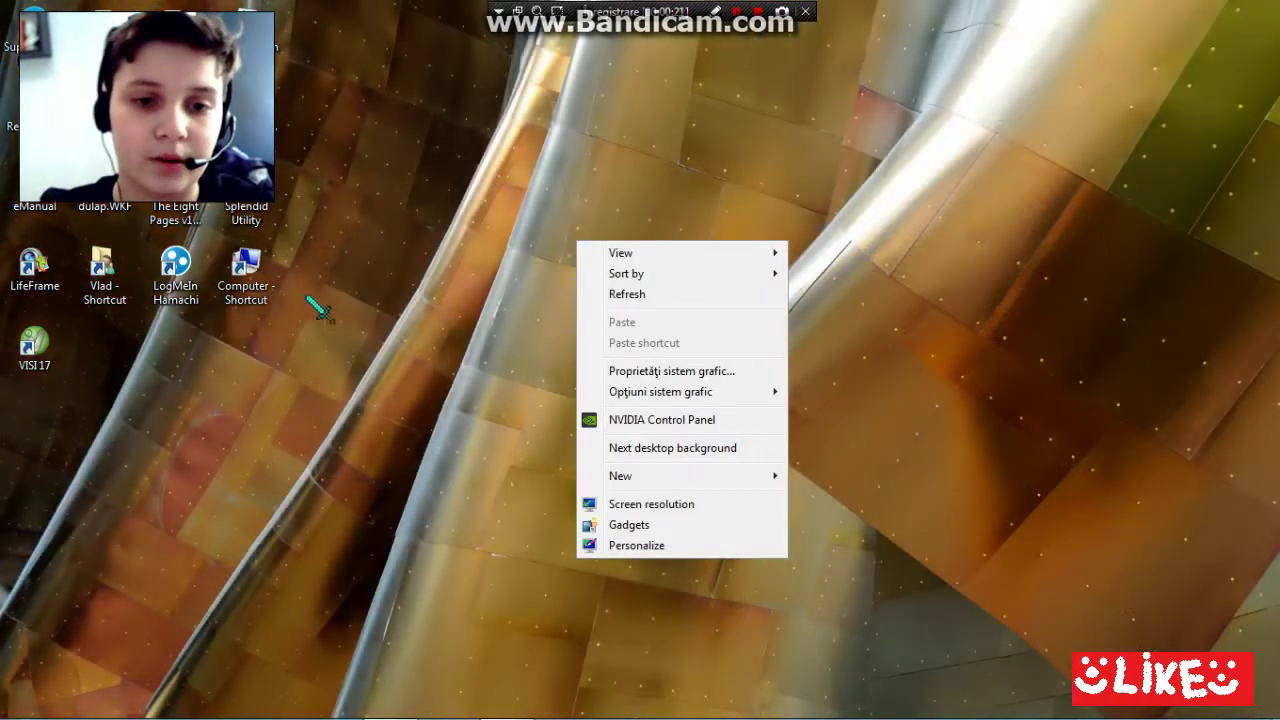
click(539, 276)
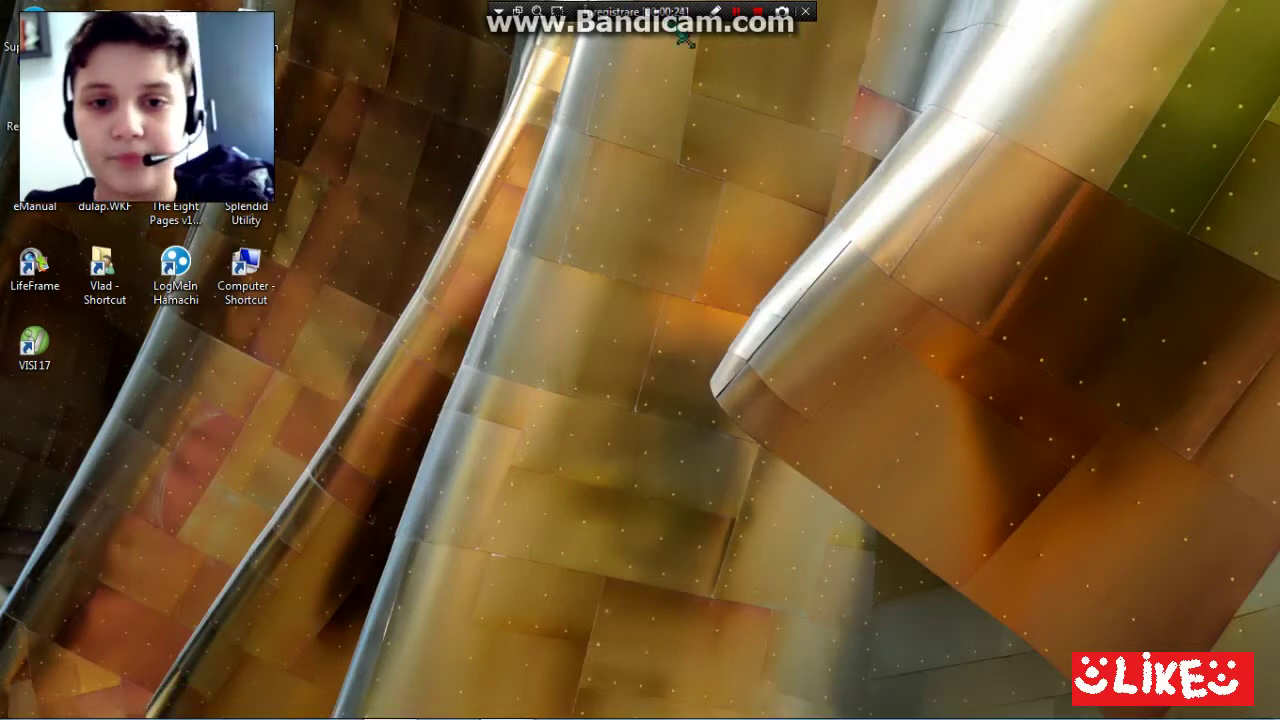
drag(657, 12, 668, 11)
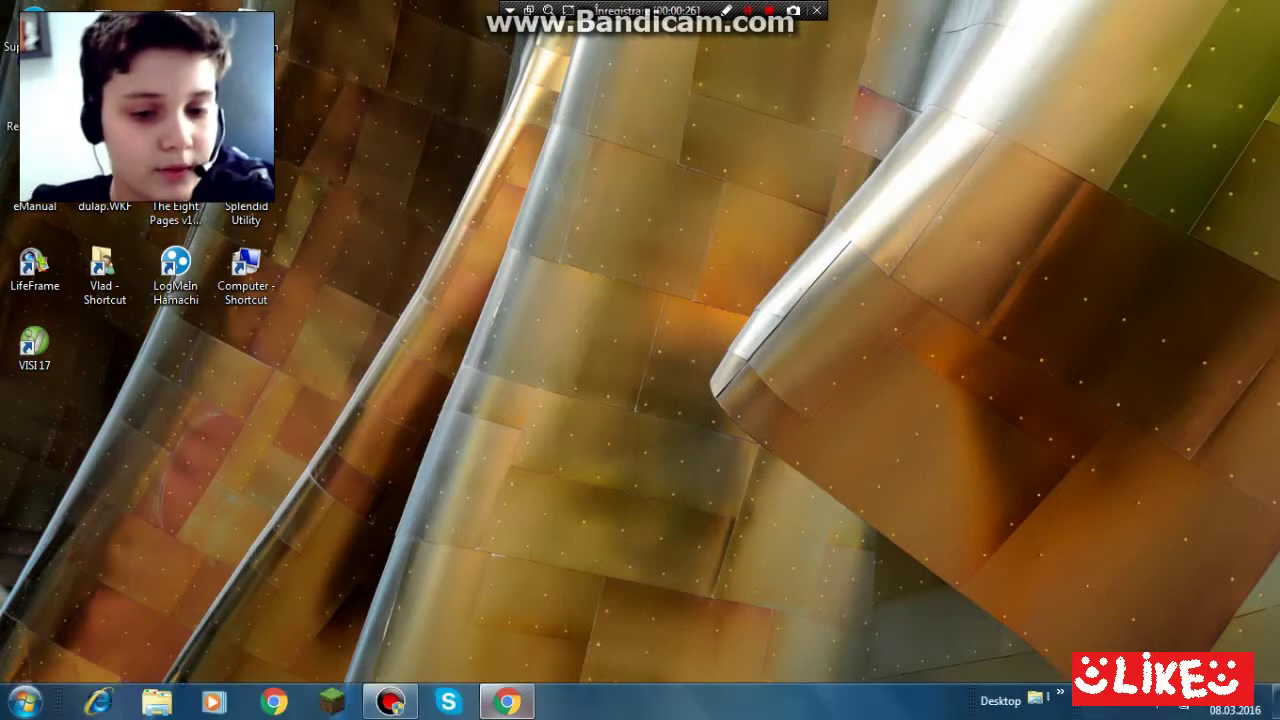
Step: Switch to Chrome and bring up the MineCraft Cursors page on the cursor gallery site
click(504, 698)
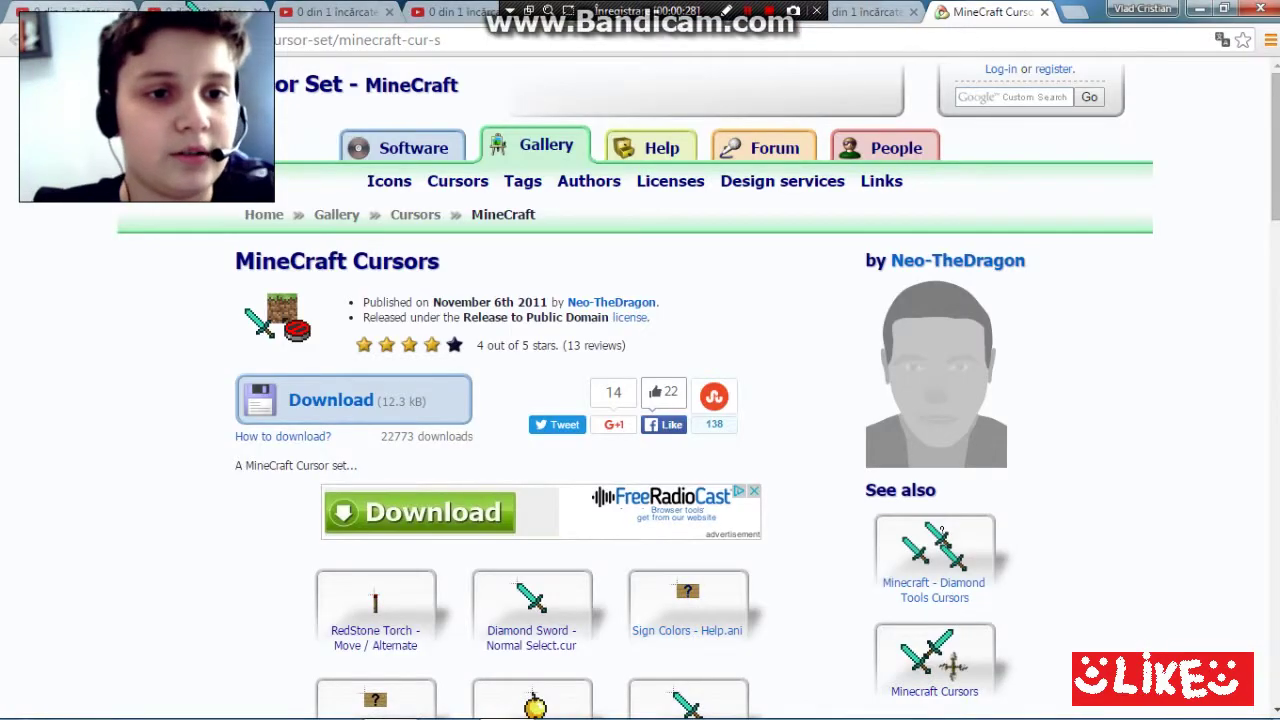
click(80, 8)
click(205, 8)
click(333, 5)
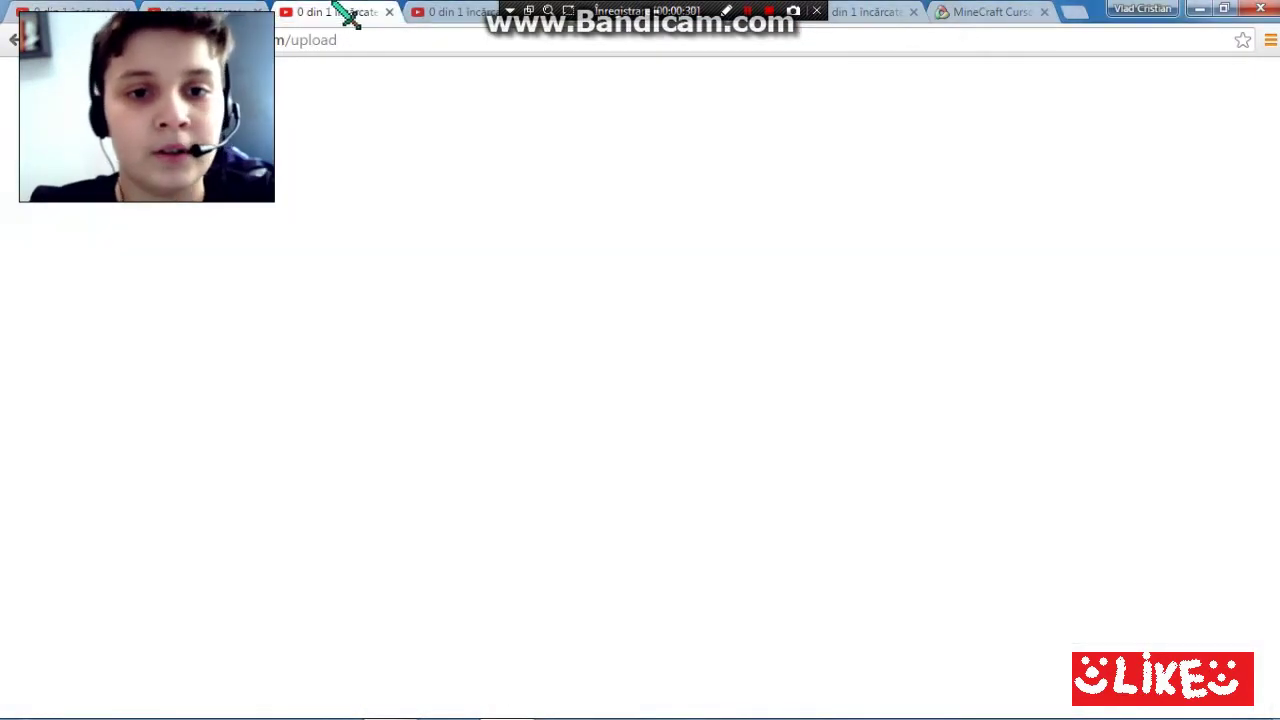
click(997, 14)
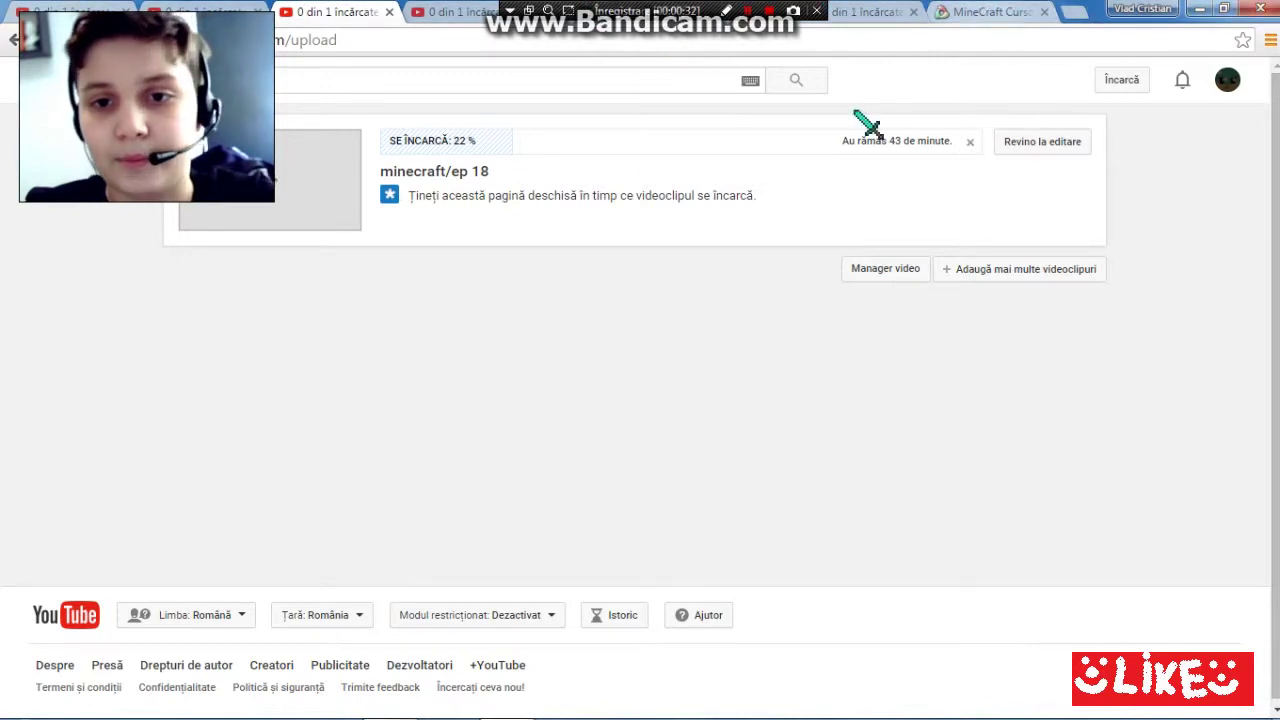
Step: Find the Golden Apple - Help.cur cursor in the MineCraft set and download it
scroll(443, 334, down, 2)
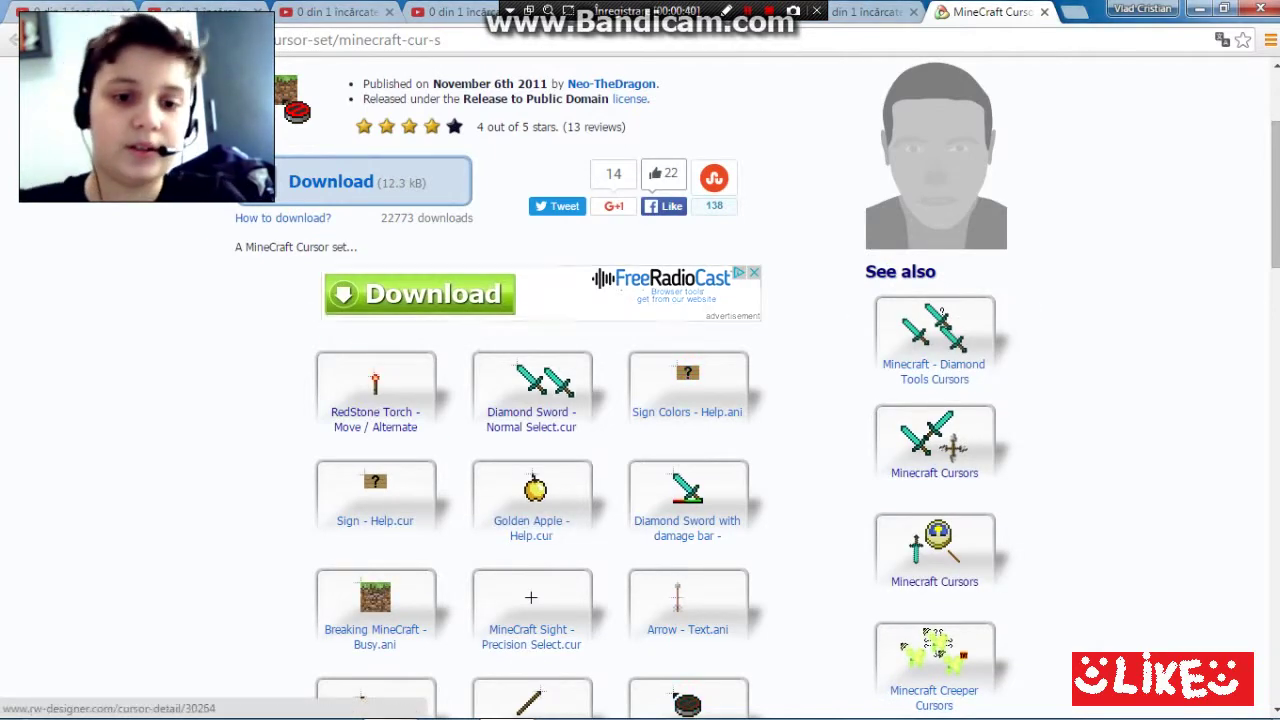
scroll(629, 374, down, 2)
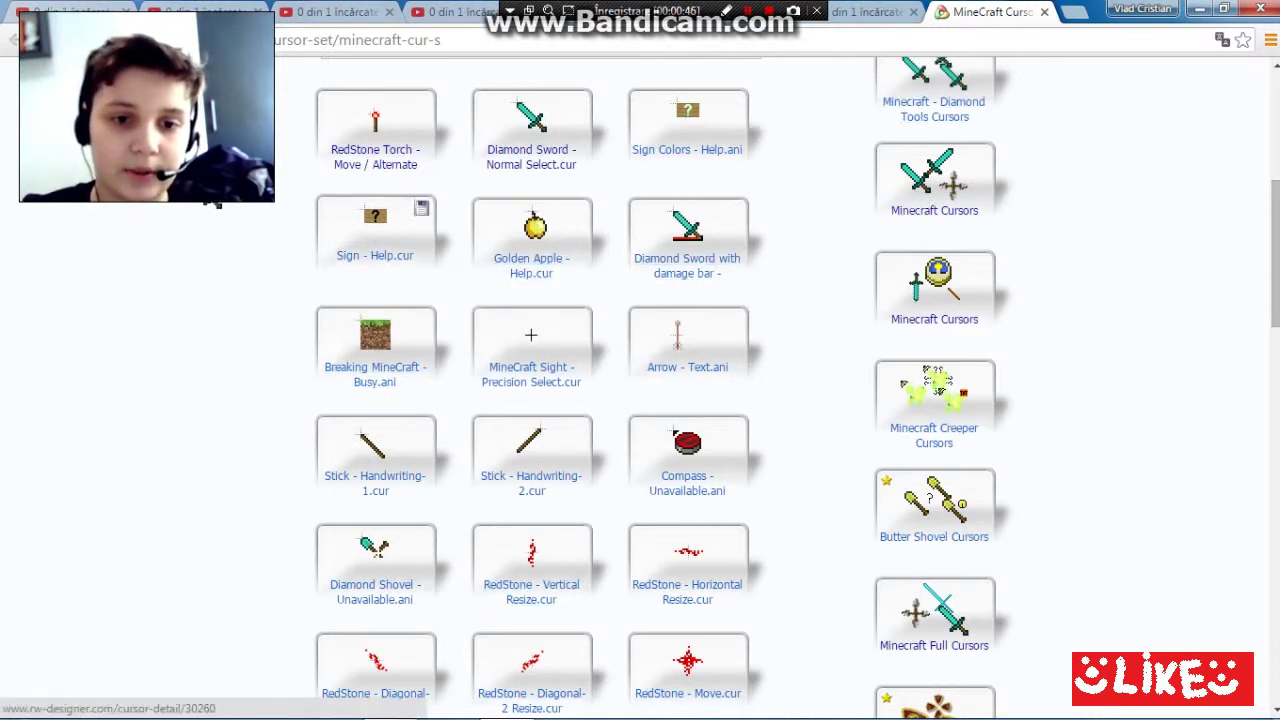
click(528, 263)
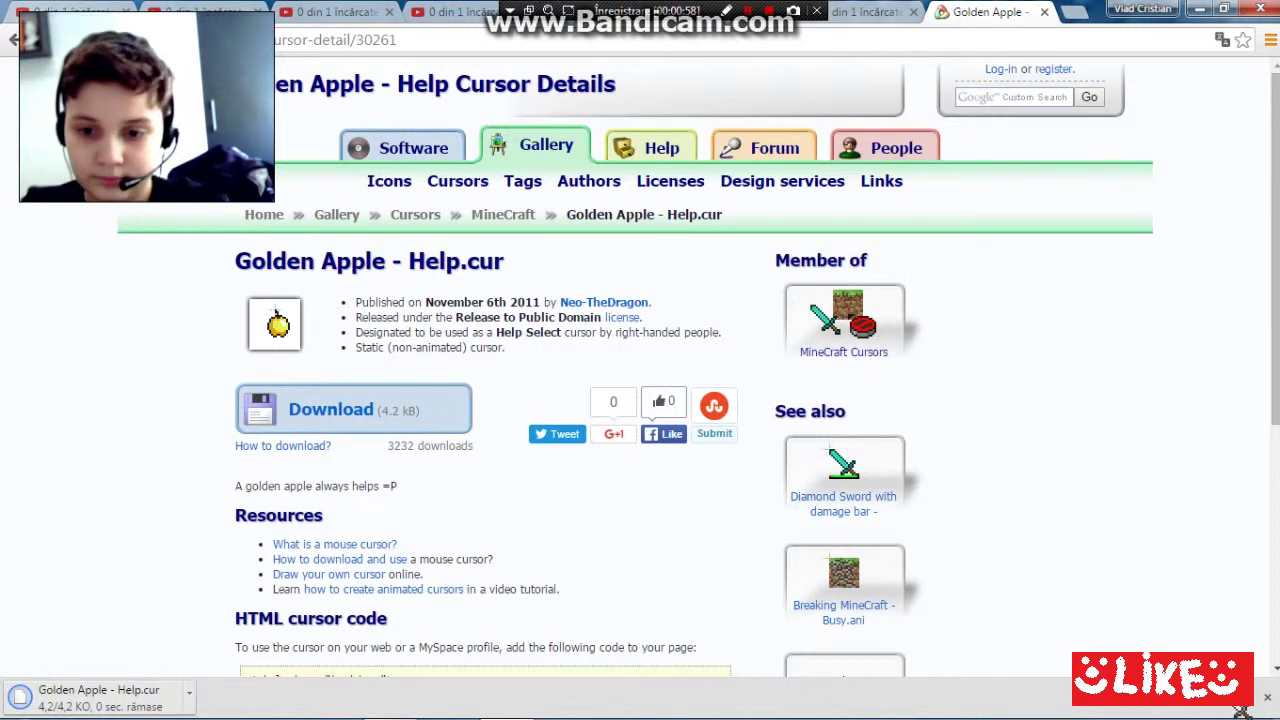
Step: Take the downloaded Golden Apple - Help file from the browser's downloads list to the desktop and move it into the personal folder shortcut
click(1170, 698)
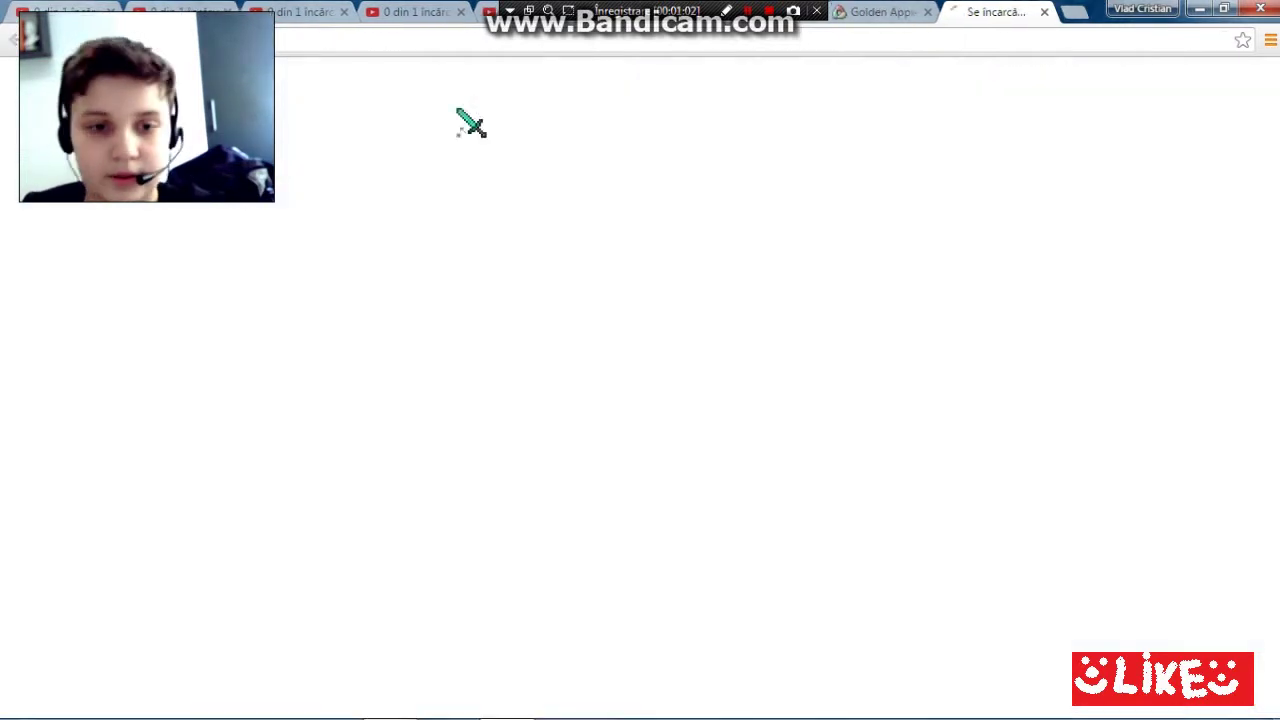
click(1223, 8)
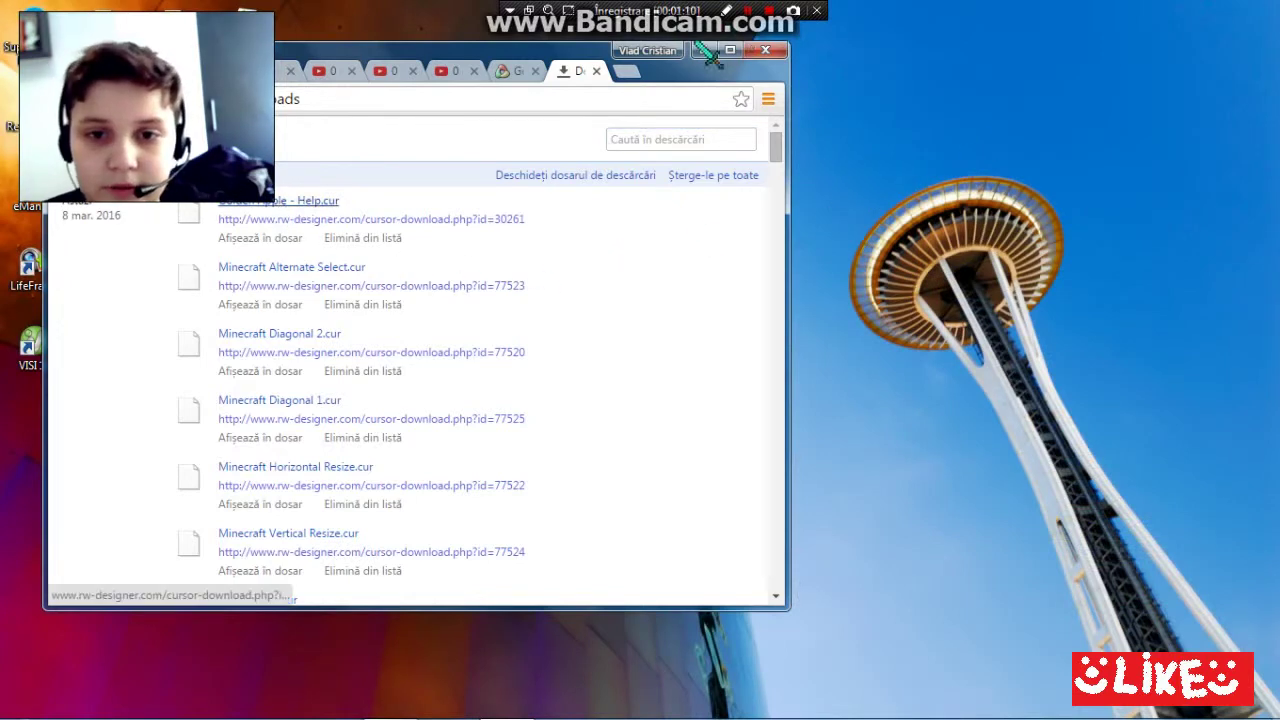
click(705, 50)
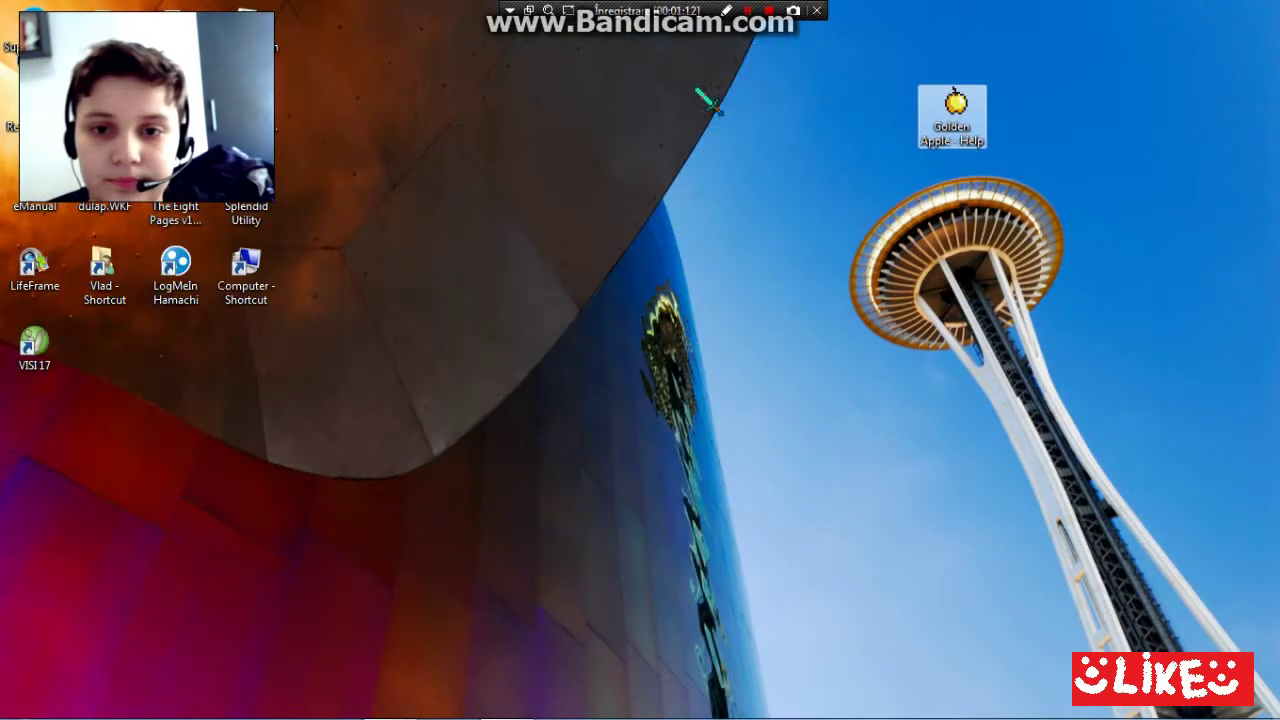
drag(930, 110, 98, 266)
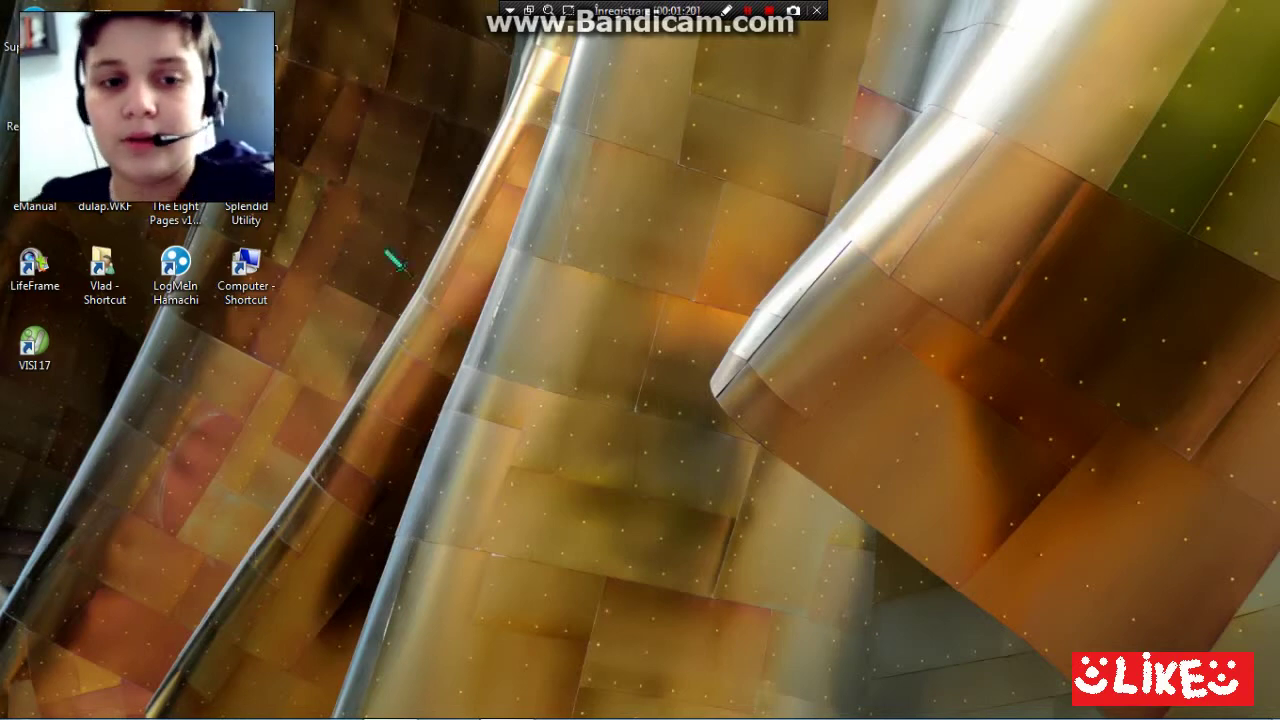
mouse_move(448, 718)
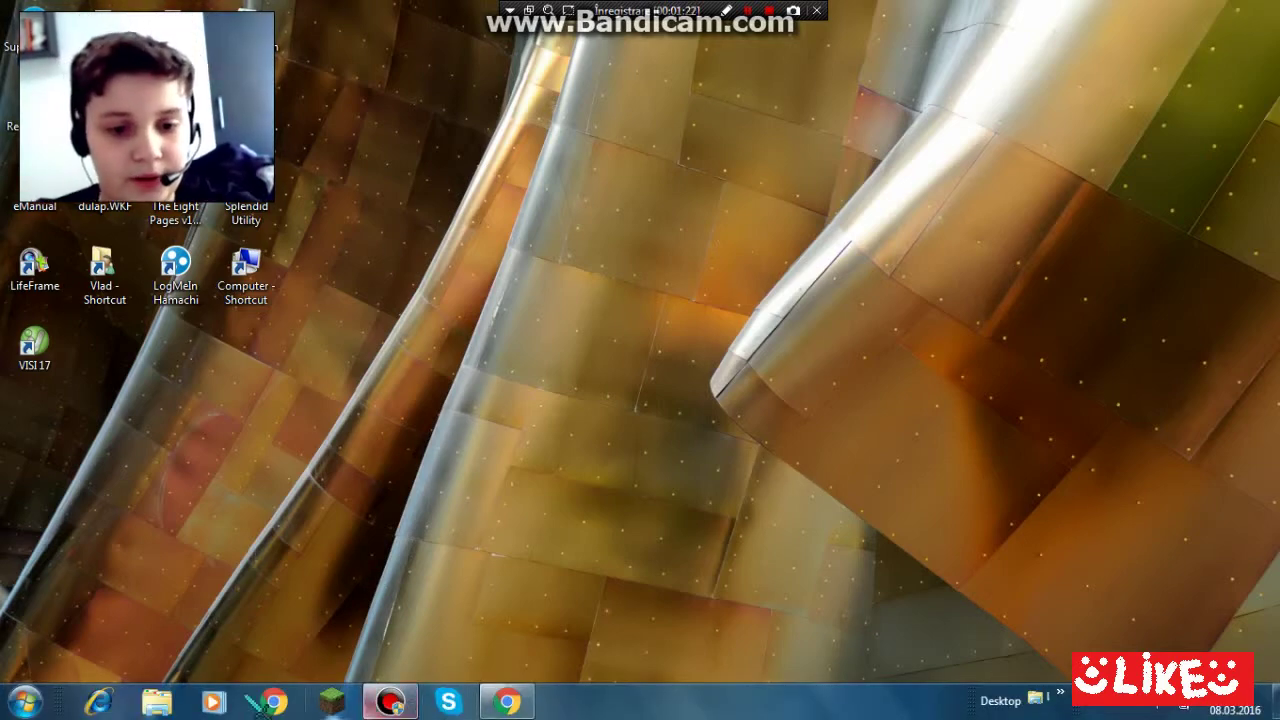
click(24, 702)
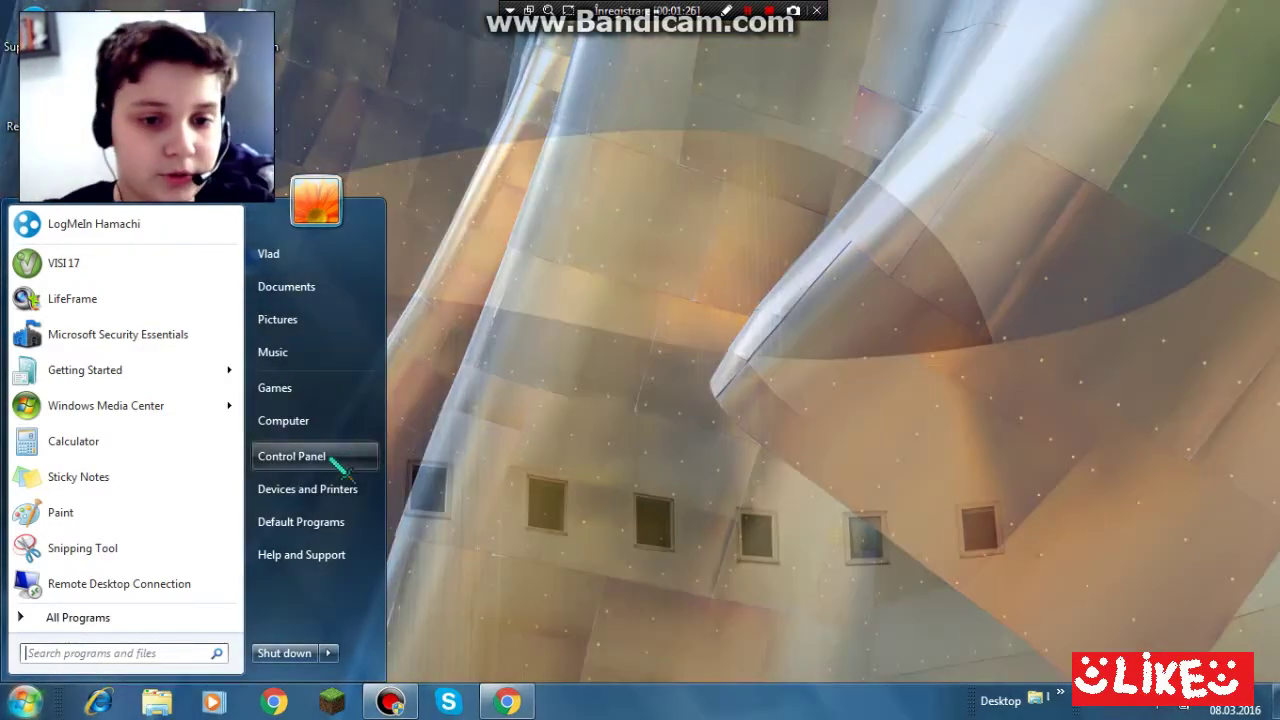
click(325, 456)
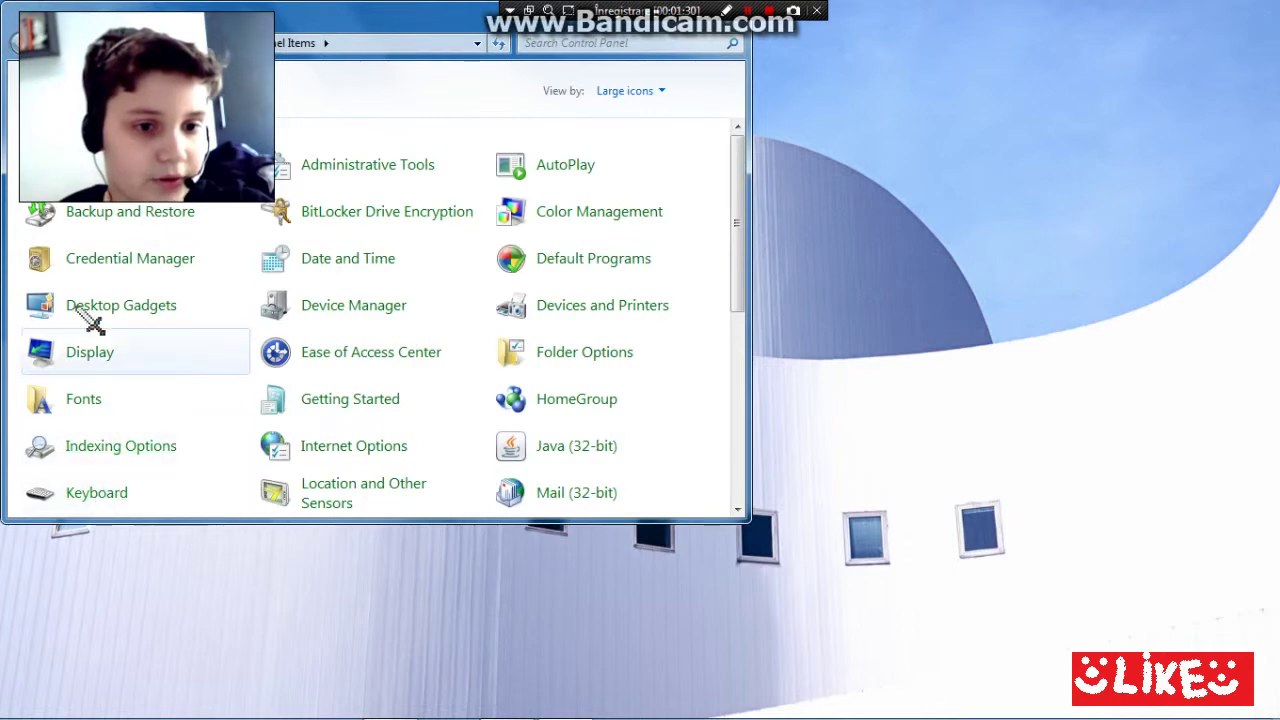
scroll(120, 318, down, 1)
scroll(125, 370, down, 1)
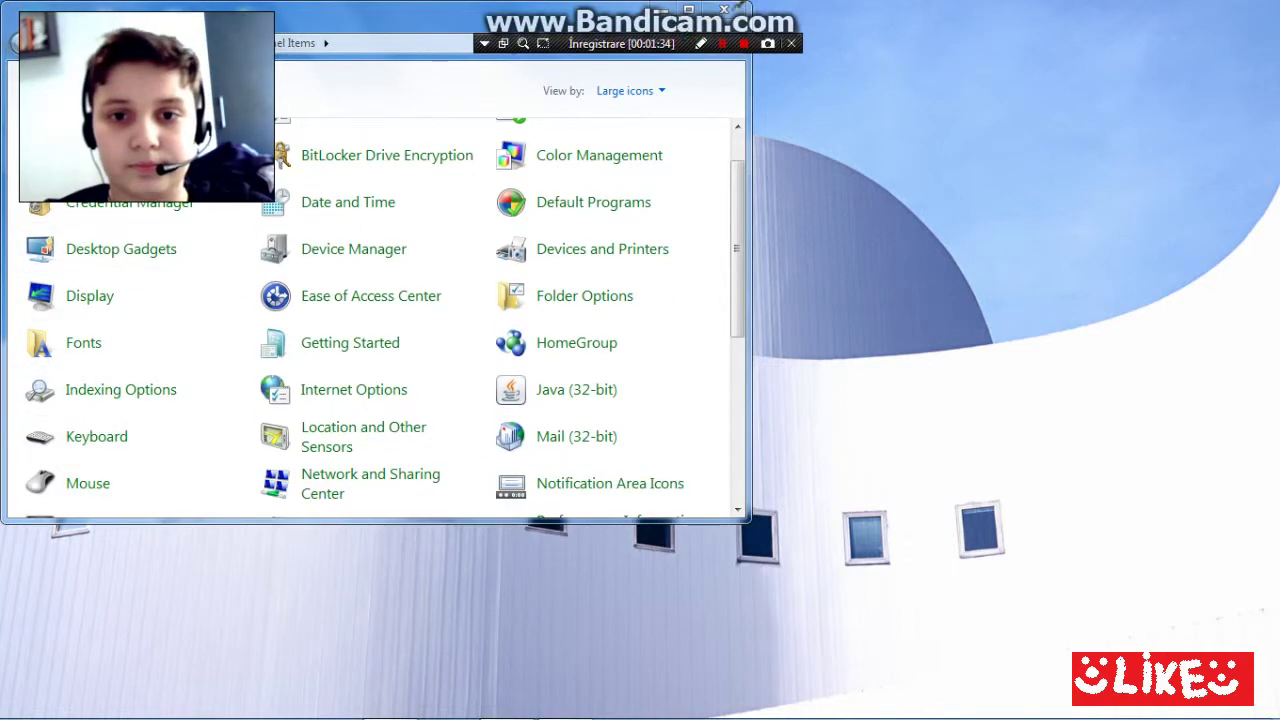
click(730, 14)
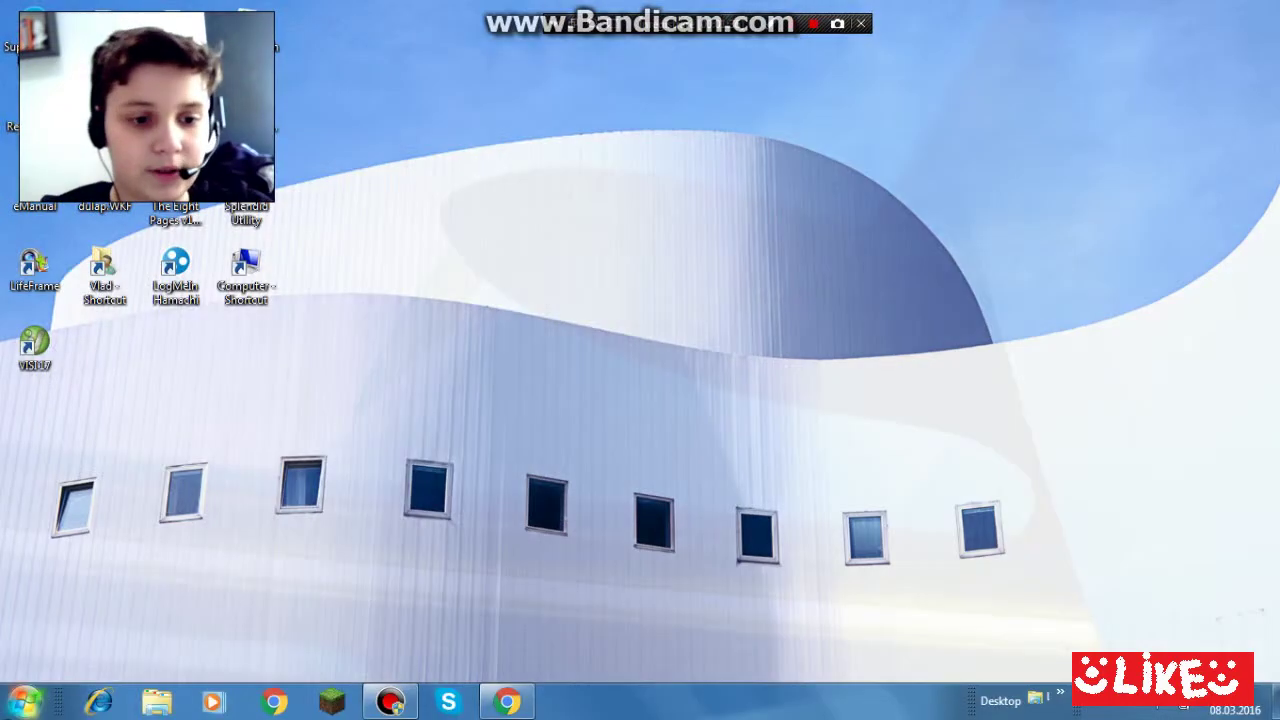
Step: Search the computer for "mouse" and open the pointer settings in the Mouse properties
click(24, 700)
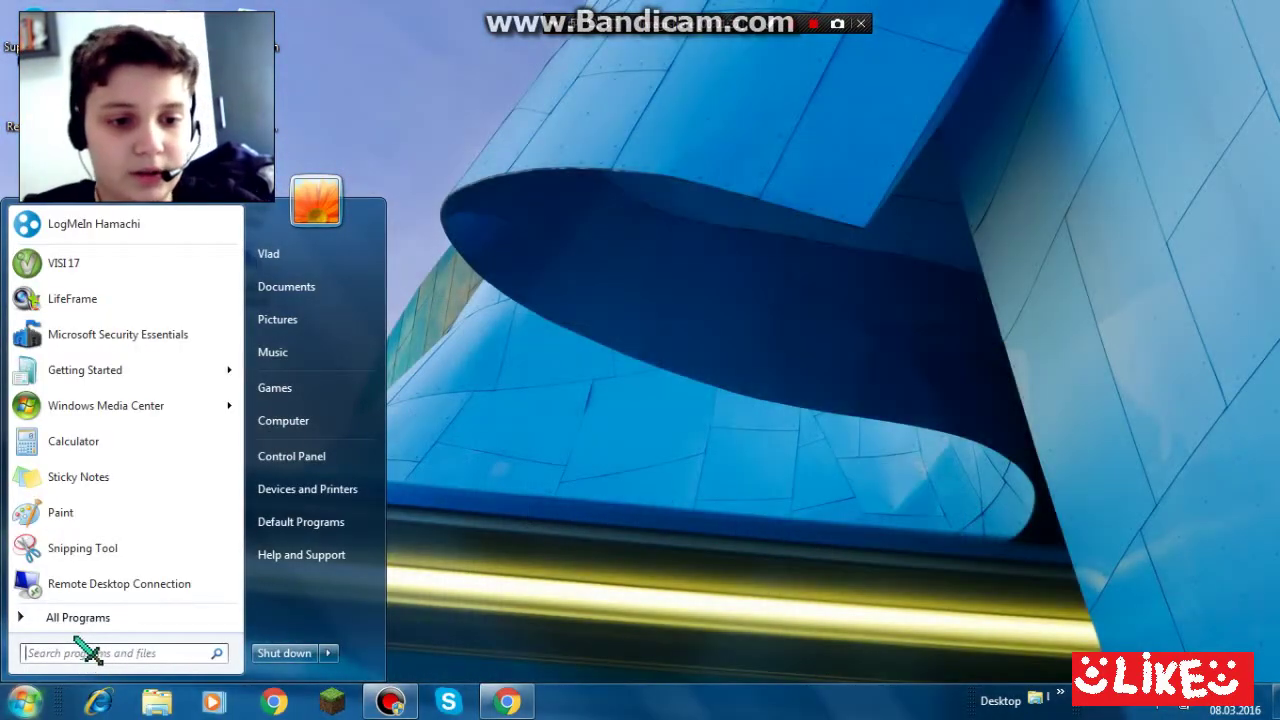
text(mpo)
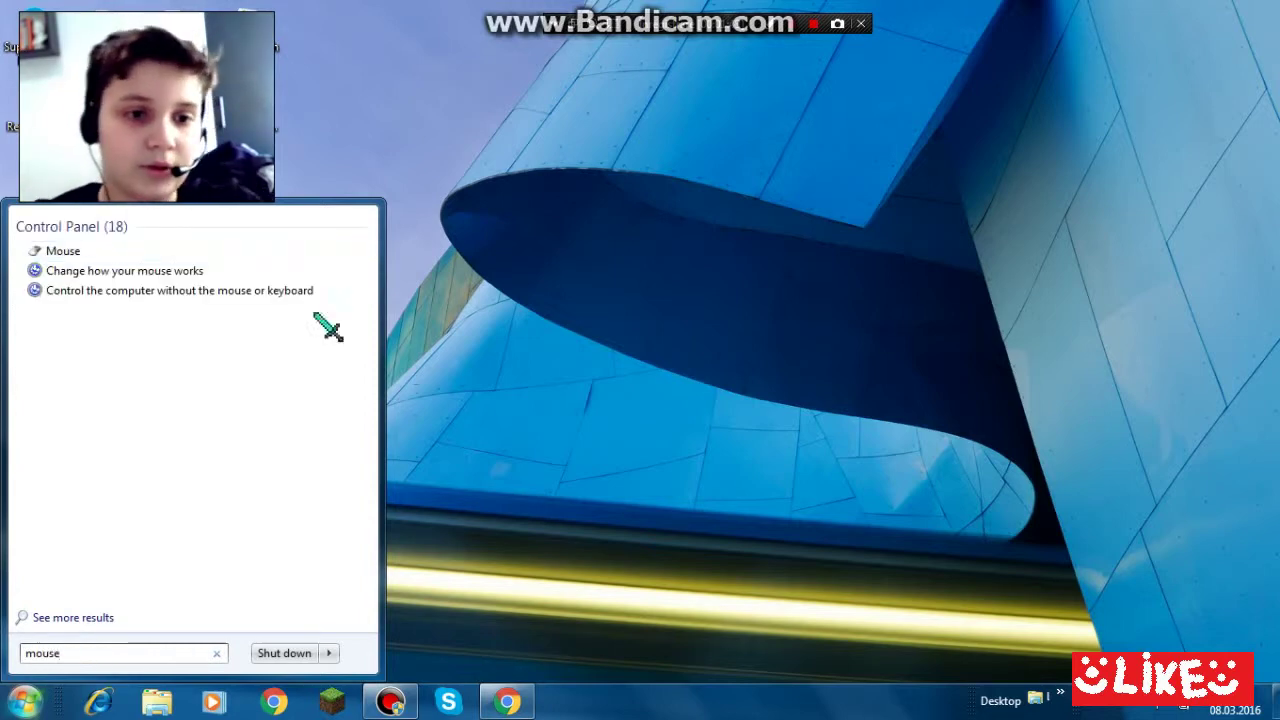
click(178, 254)
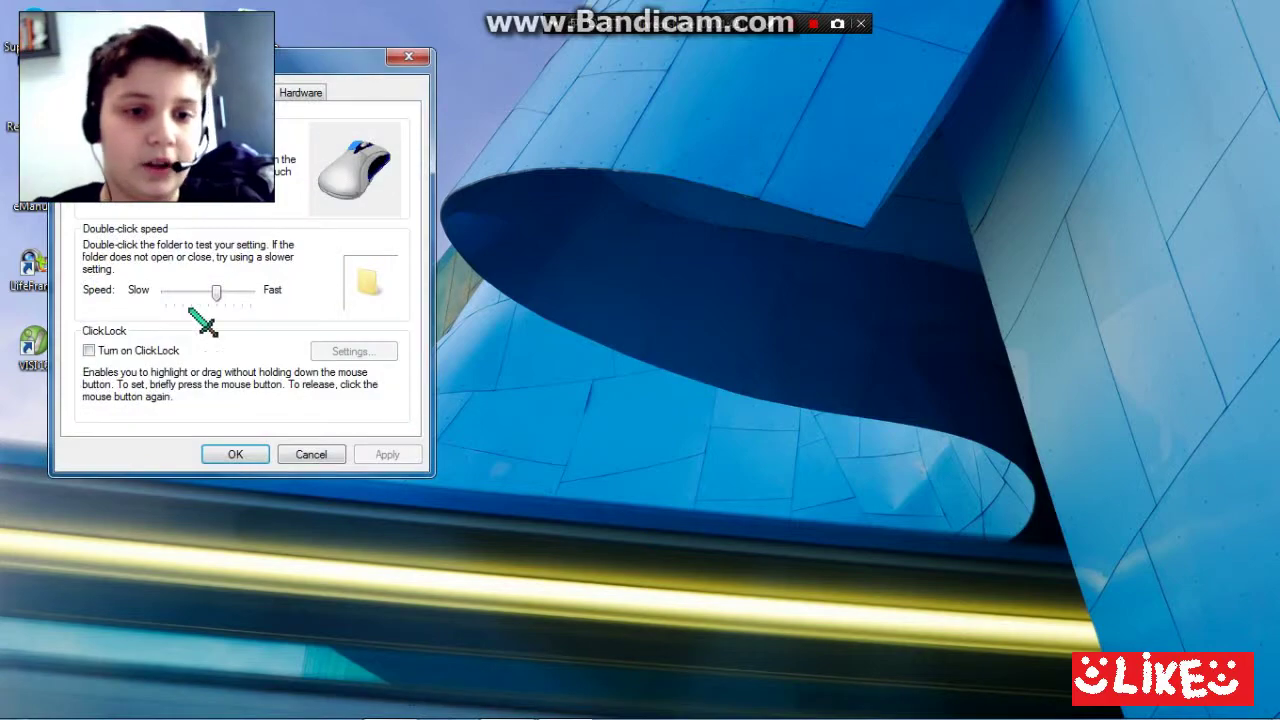
click(133, 92)
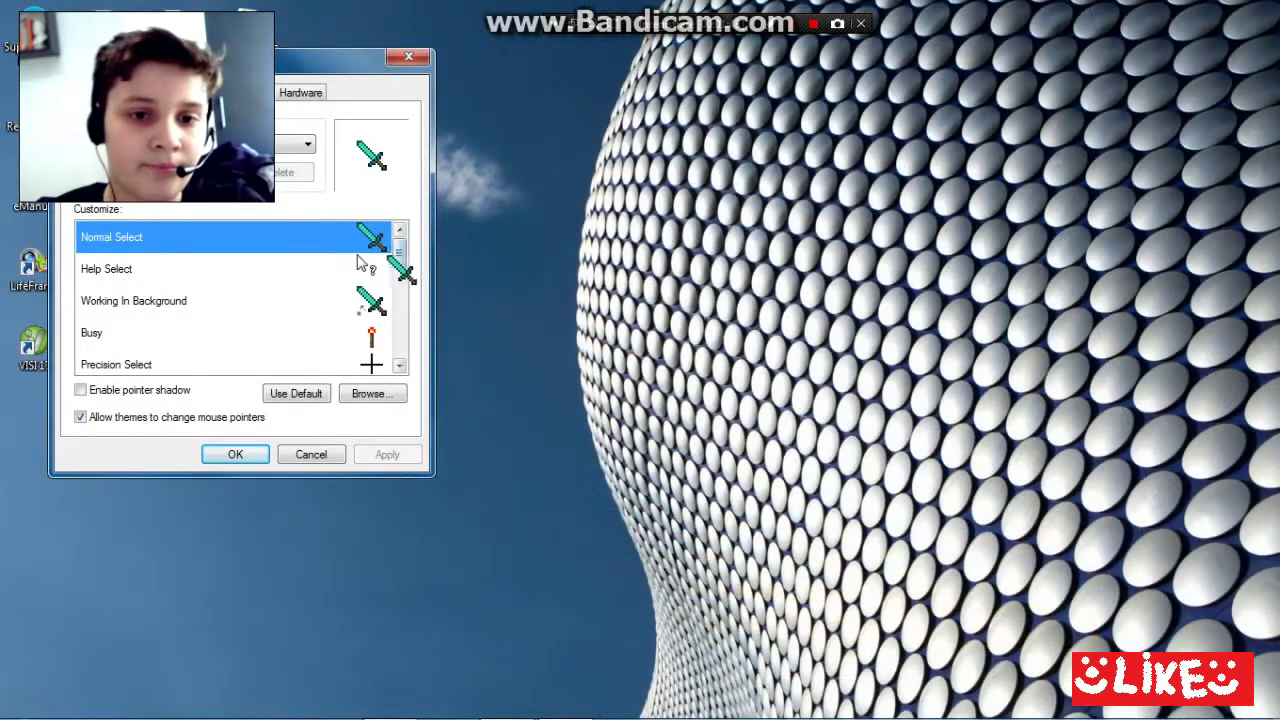
Step: Browse for a replacement Help Select pointer in the personal folder under Desktop
click(390, 268)
mouse_move(398, 262)
mouse_down()
mouse_move(386, 322)
mouse_move(392, 252)
mouse_move(396, 284)
mouse_move(400, 256)
mouse_move(415, 280)
mouse_move(400, 270)
mouse_up()
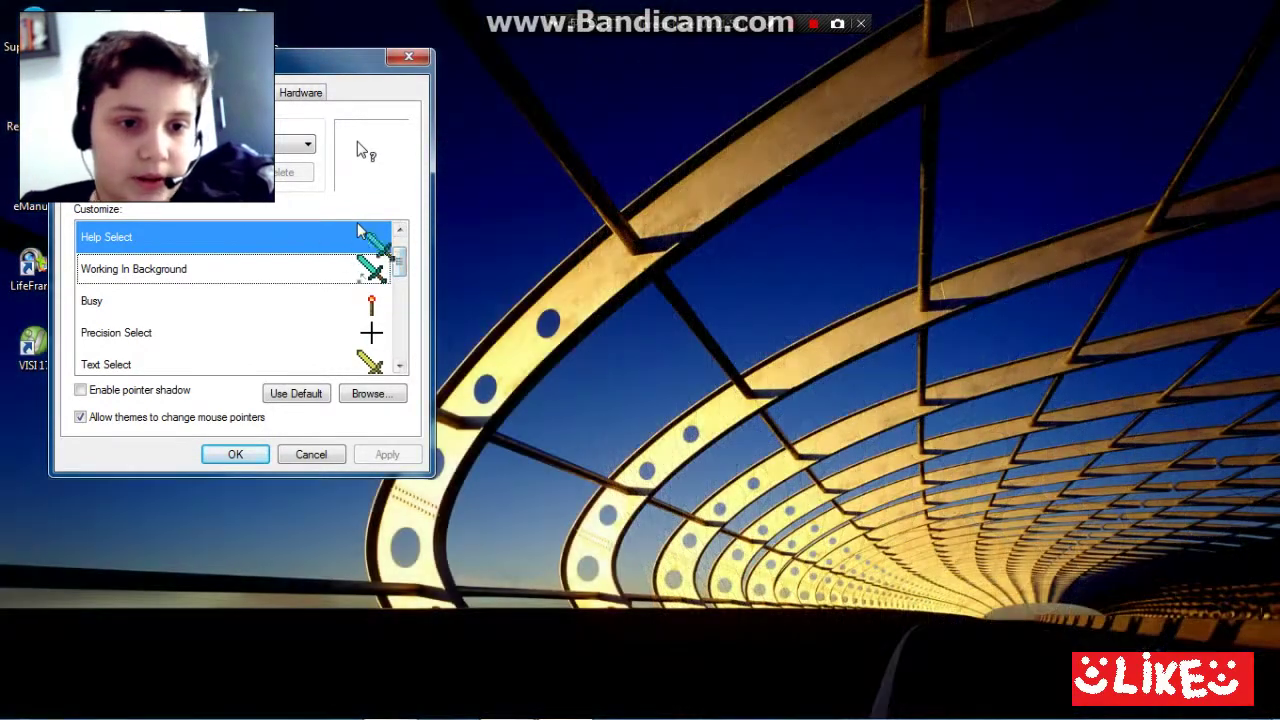
drag(398, 257, 398, 252)
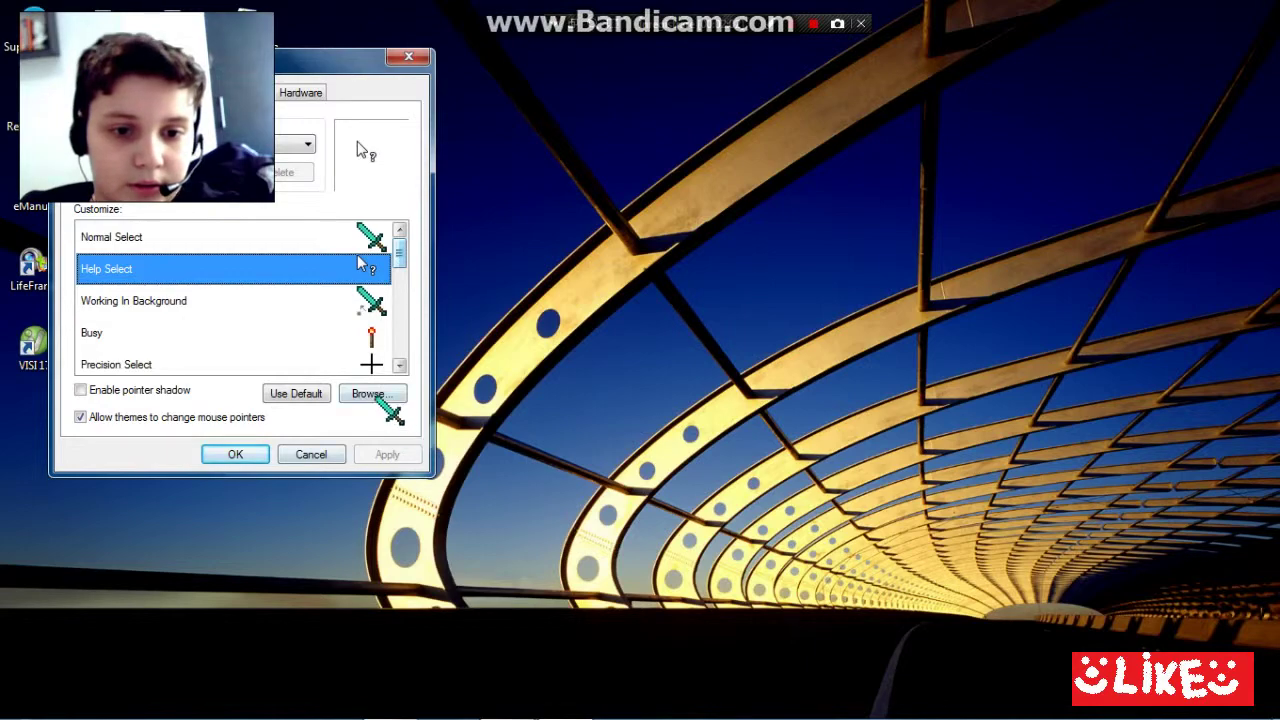
click(370, 394)
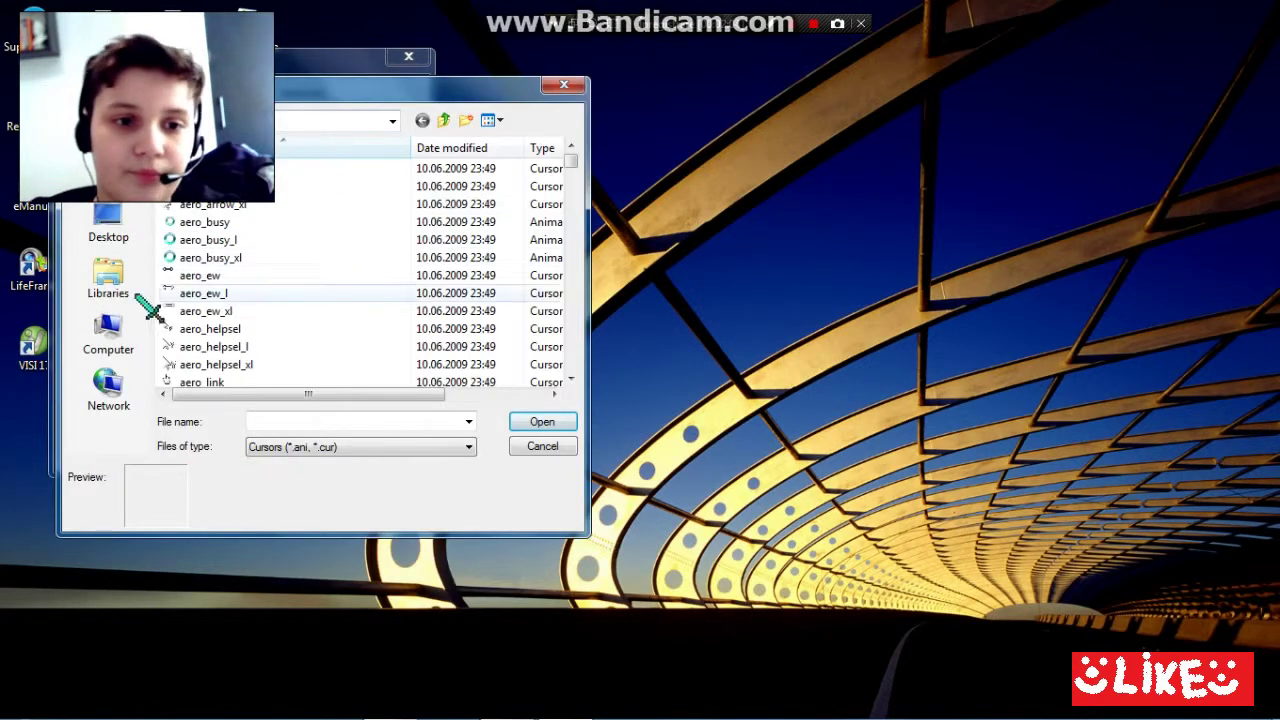
click(106, 236)
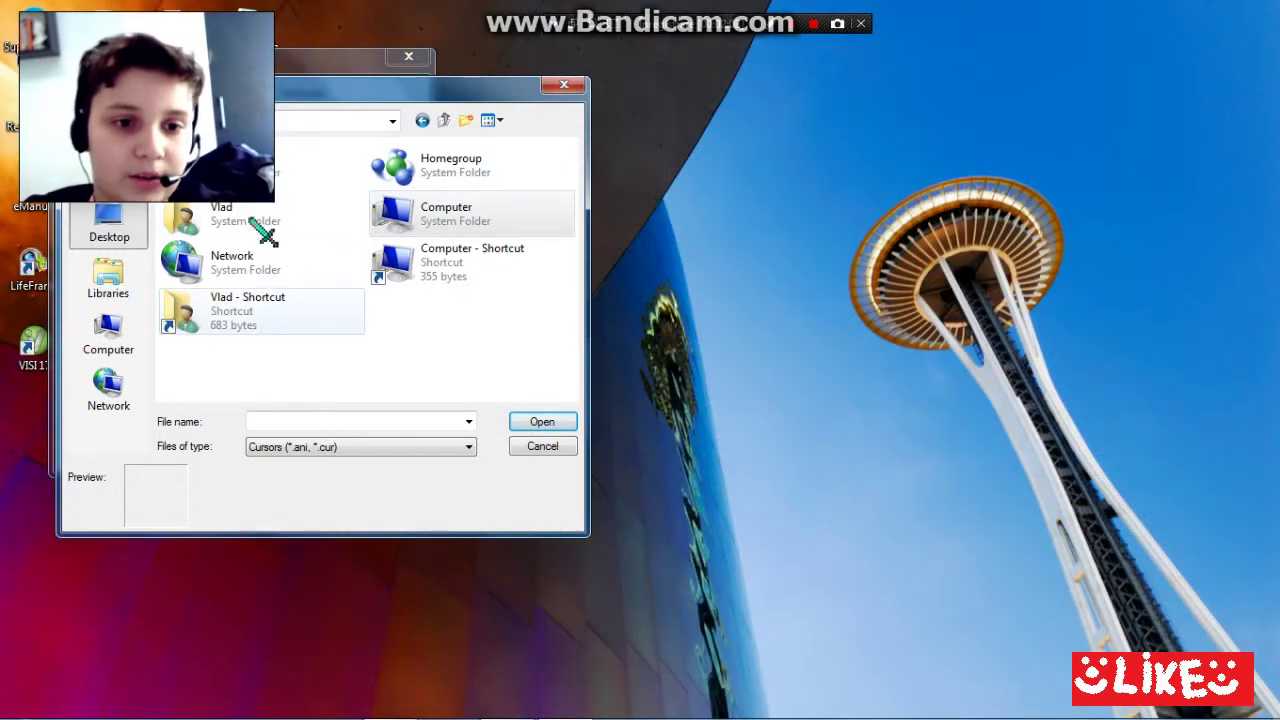
click(268, 208)
double_click(280, 215)
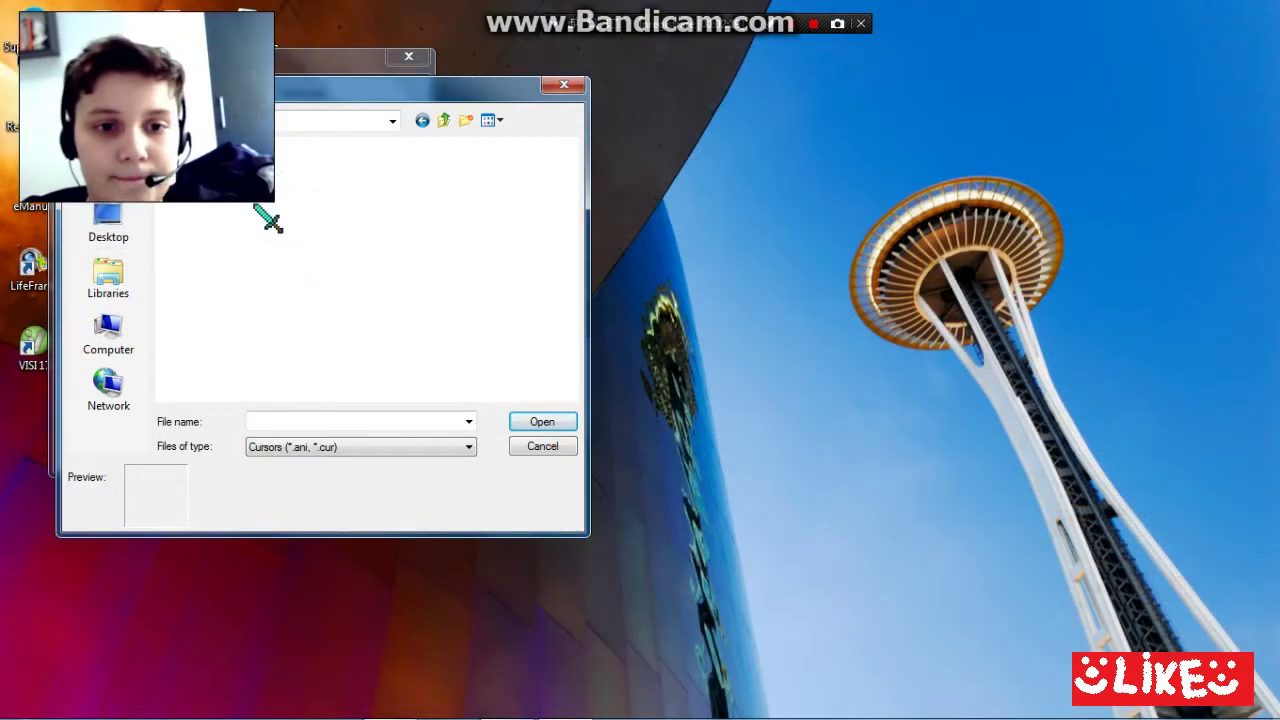
Step: Assign the Golden Apple - Help cursor to Help Select, apply the change and close the Mouse properties
drag(578, 200, 580, 337)
click(335, 190)
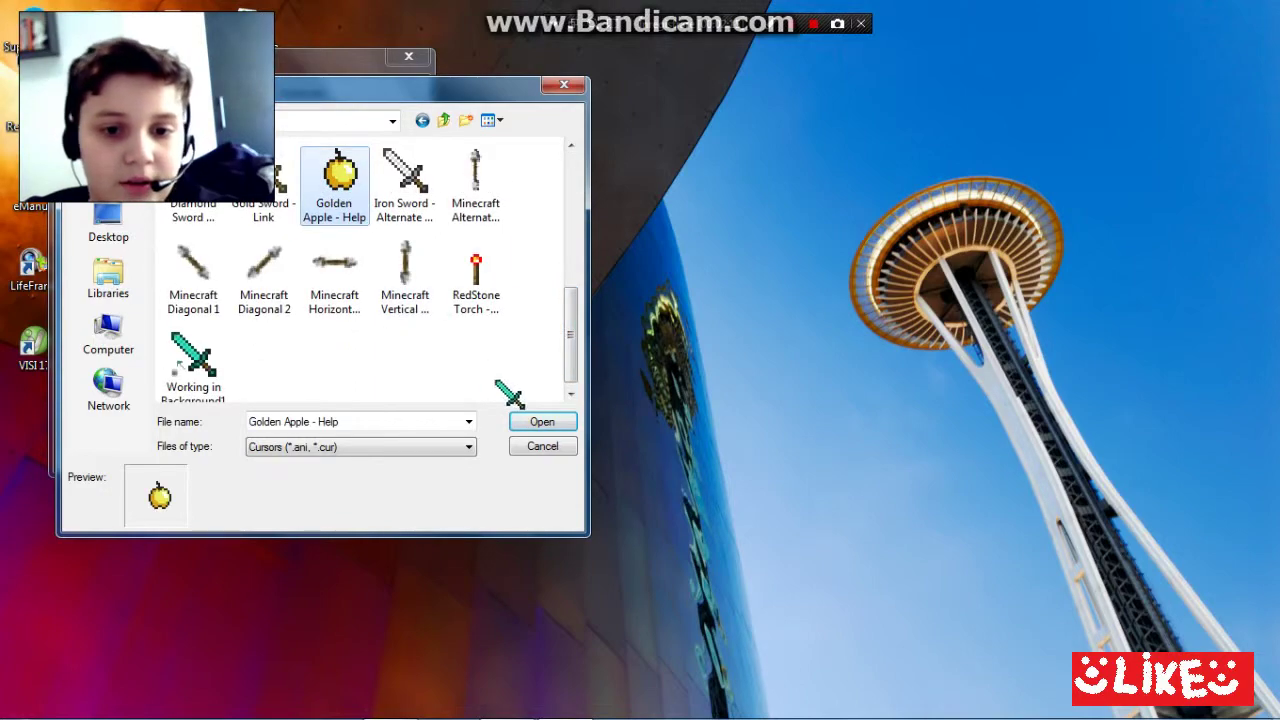
click(540, 421)
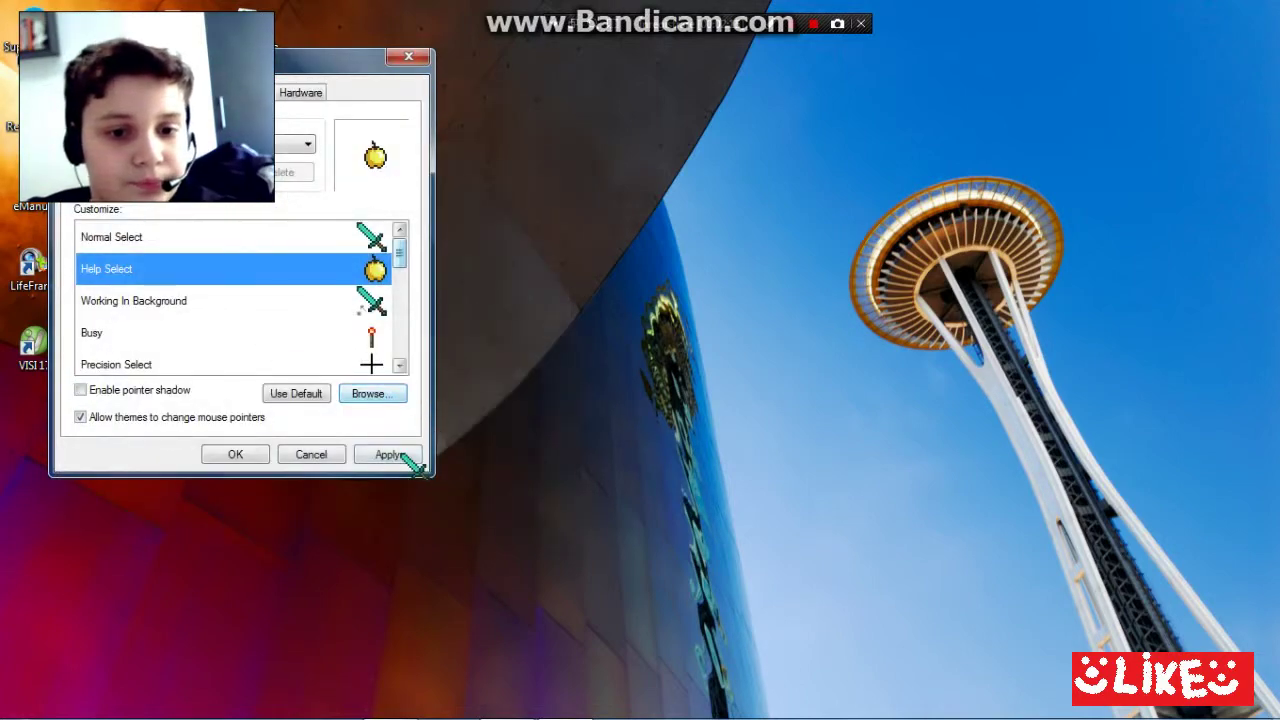
click(400, 453)
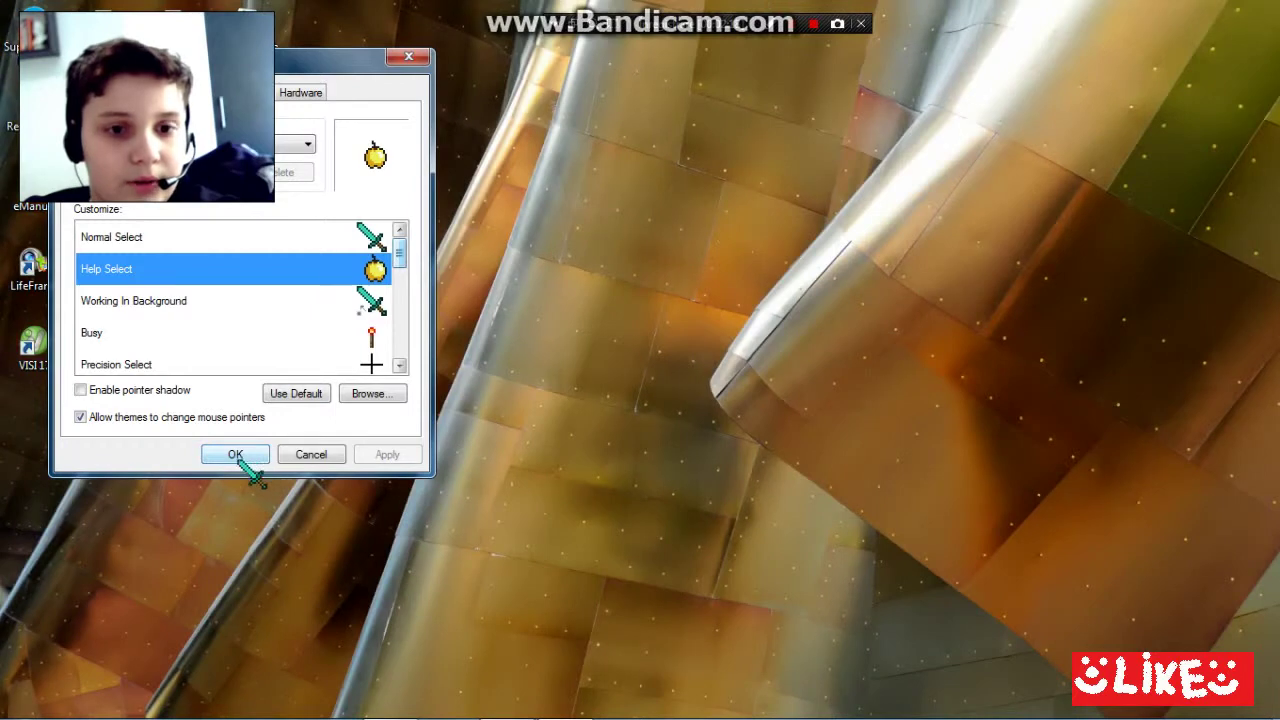
click(250, 452)
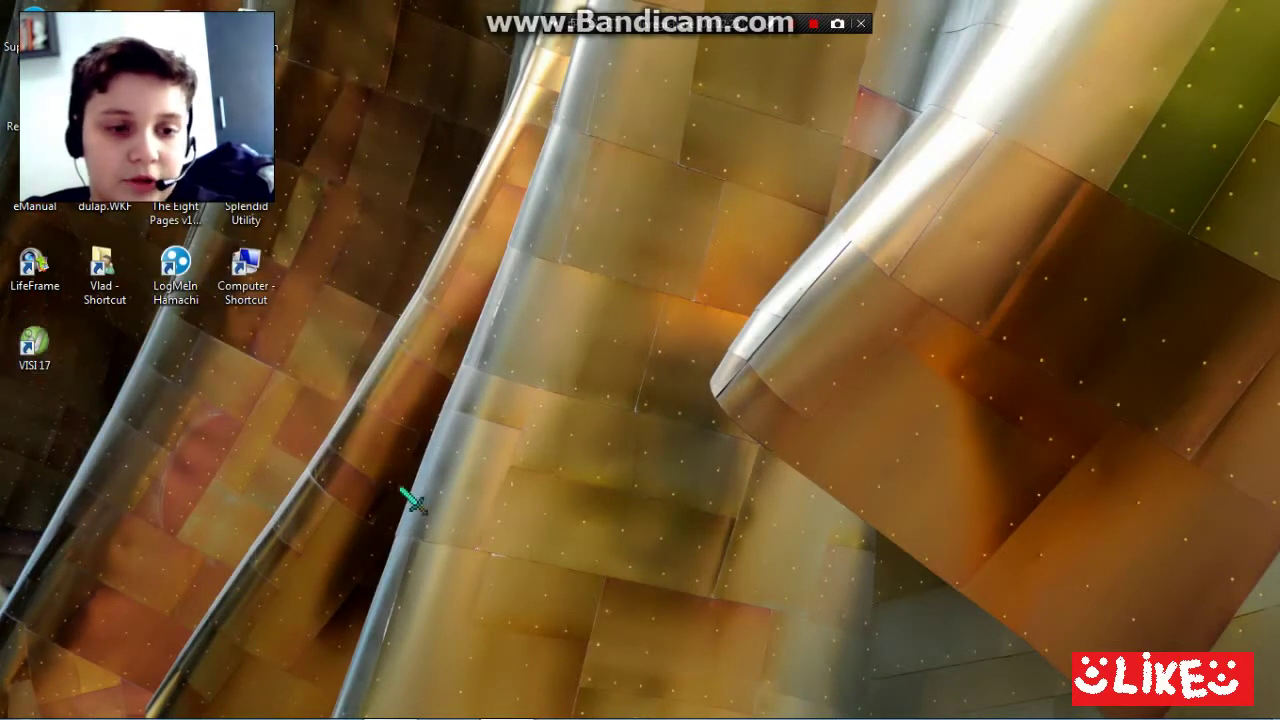
right_click(418, 444)
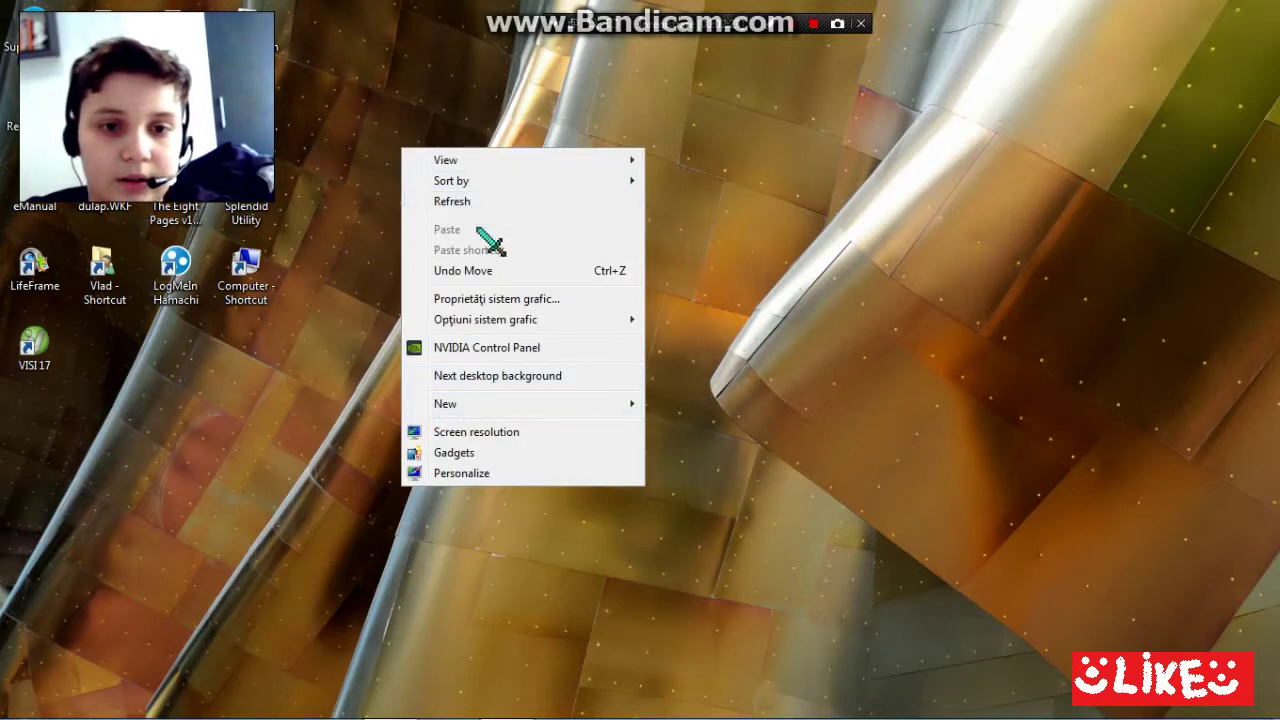
click(786, 220)
drag(272, 256, 328, 497)
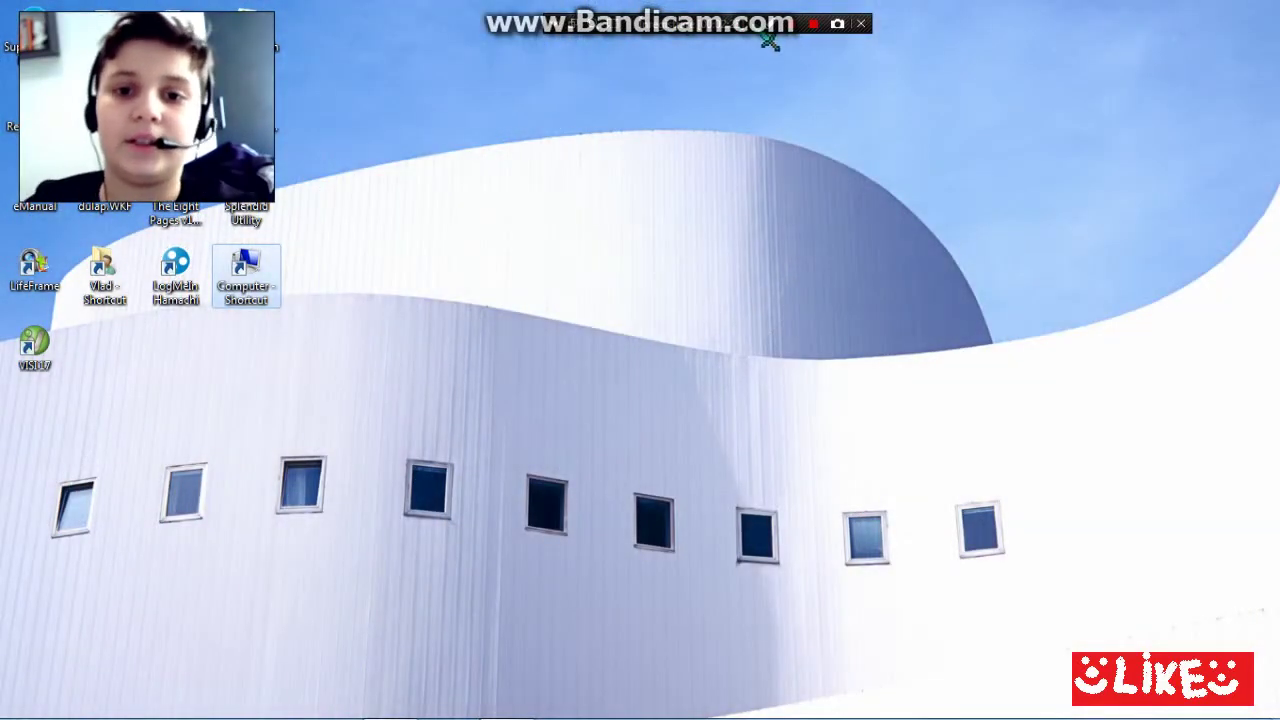
drag(748, 32, 634, 24)
mouse_move(48, 715)
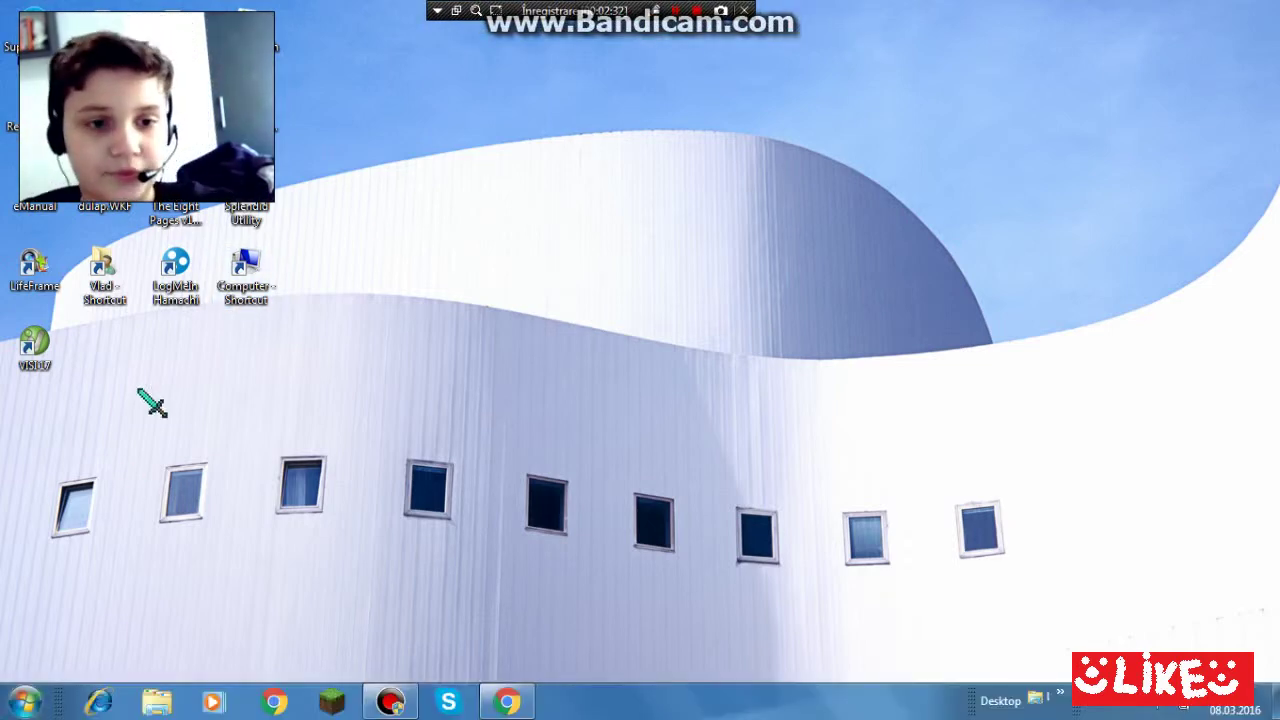
Step: Open the personal folder shortcut on the desktop, view the downloaded Minecraft cursor files and minimize the window
double_click(104, 275)
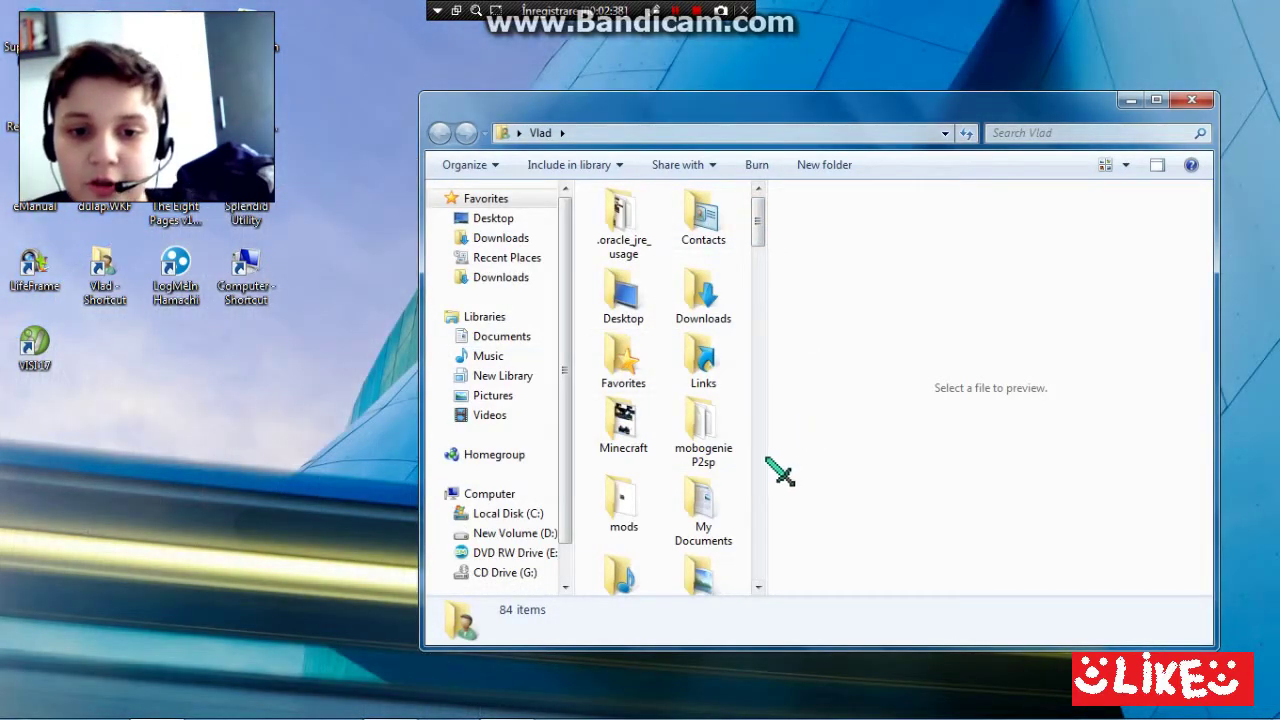
scroll(766, 466, down, 10)
scroll(701, 479, down, 5)
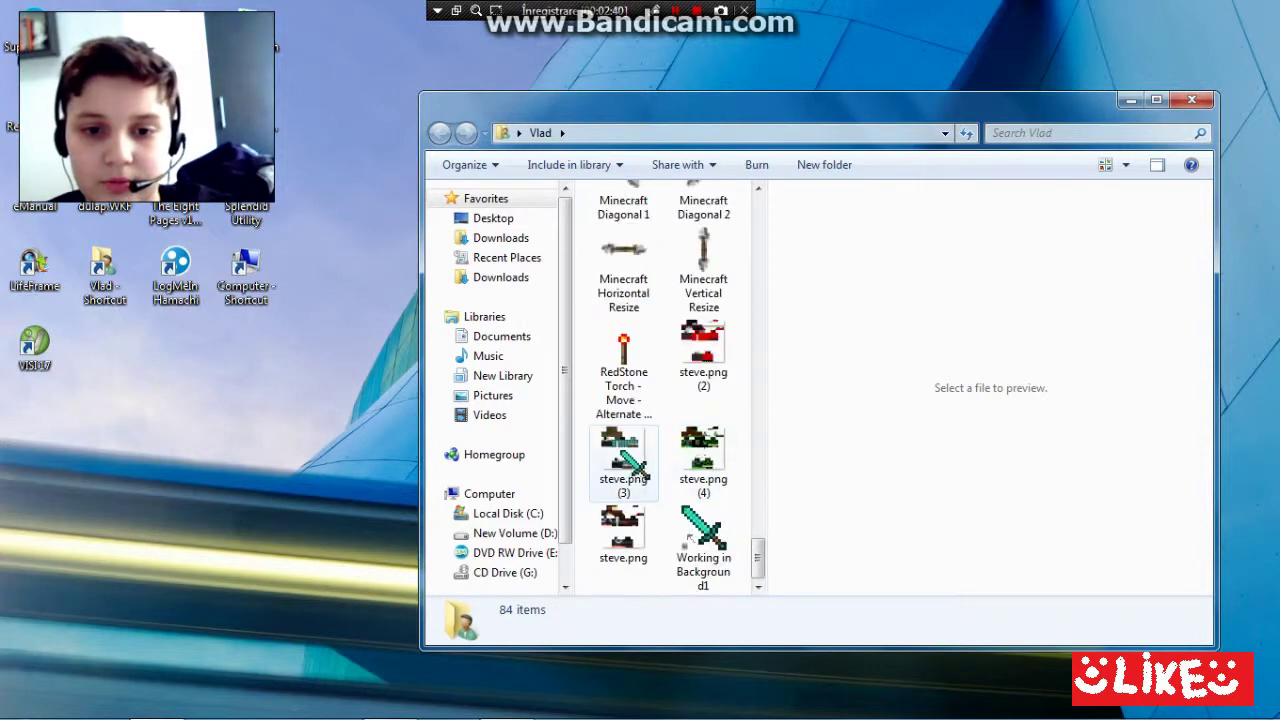
click(1127, 100)
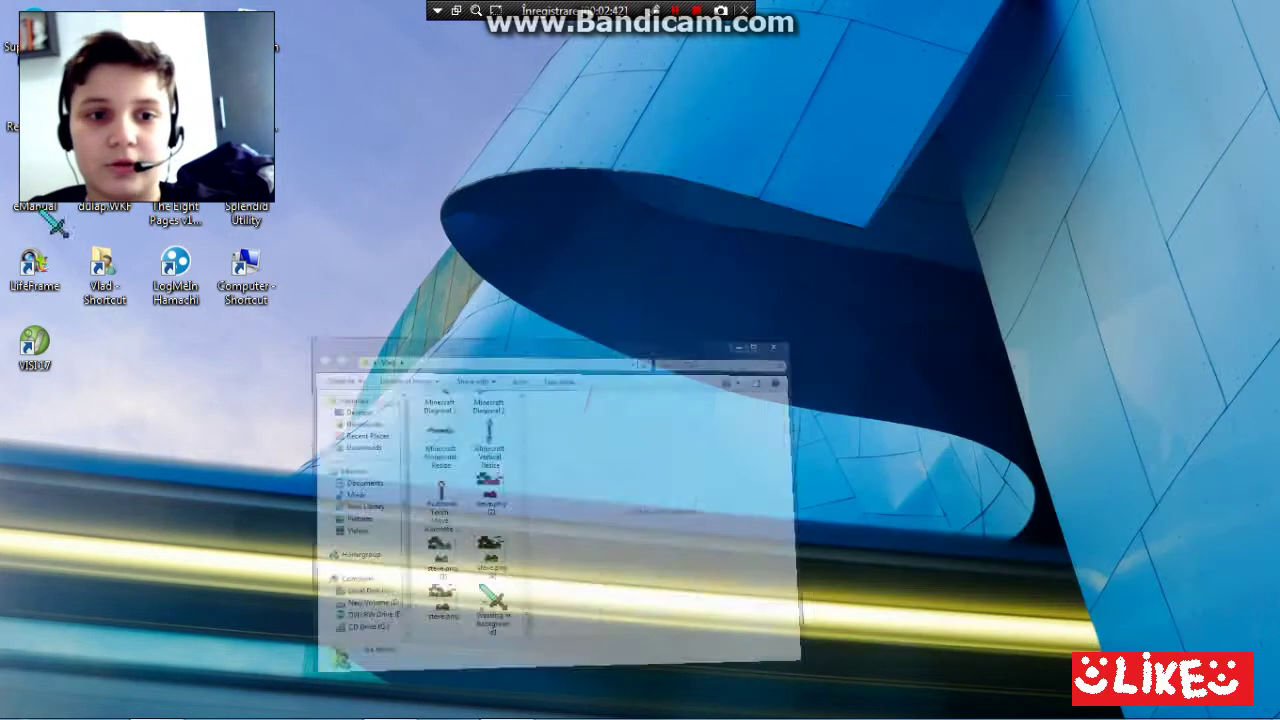
drag(762, 342, 676, 352)
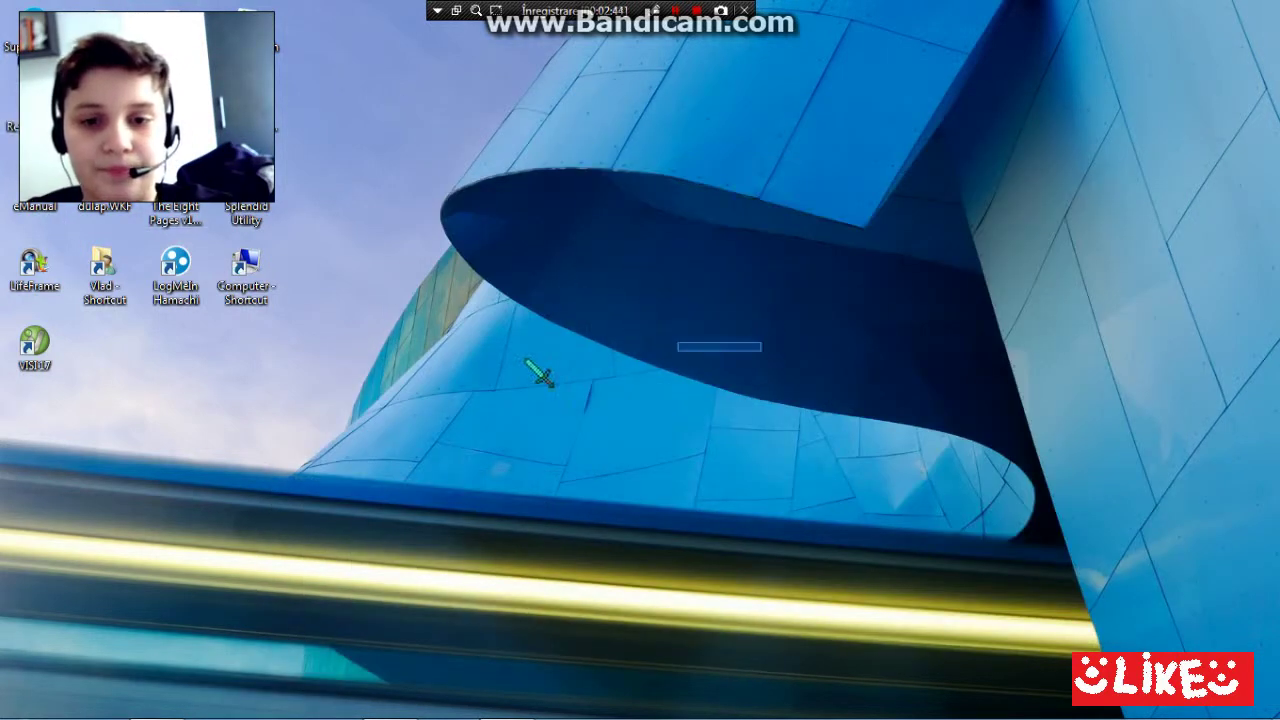
drag(414, 497, 563, 560)
drag(712, 322, 725, 287)
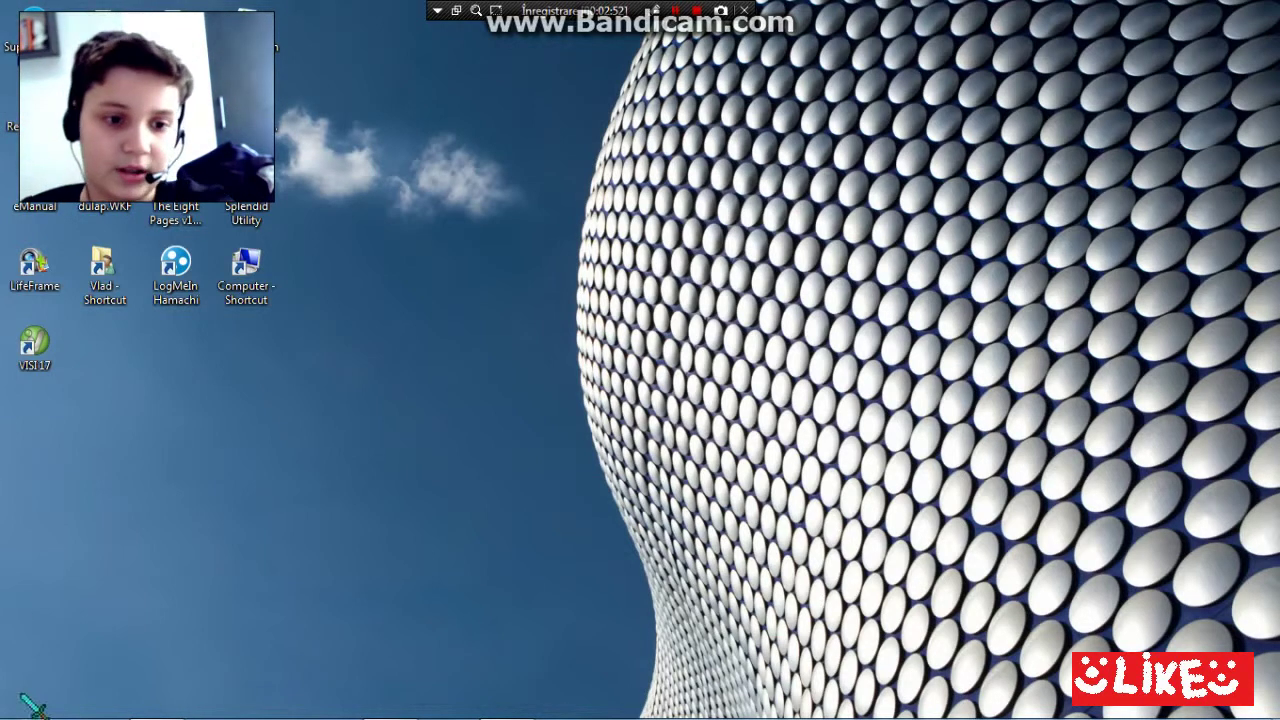
mouse_move(33, 712)
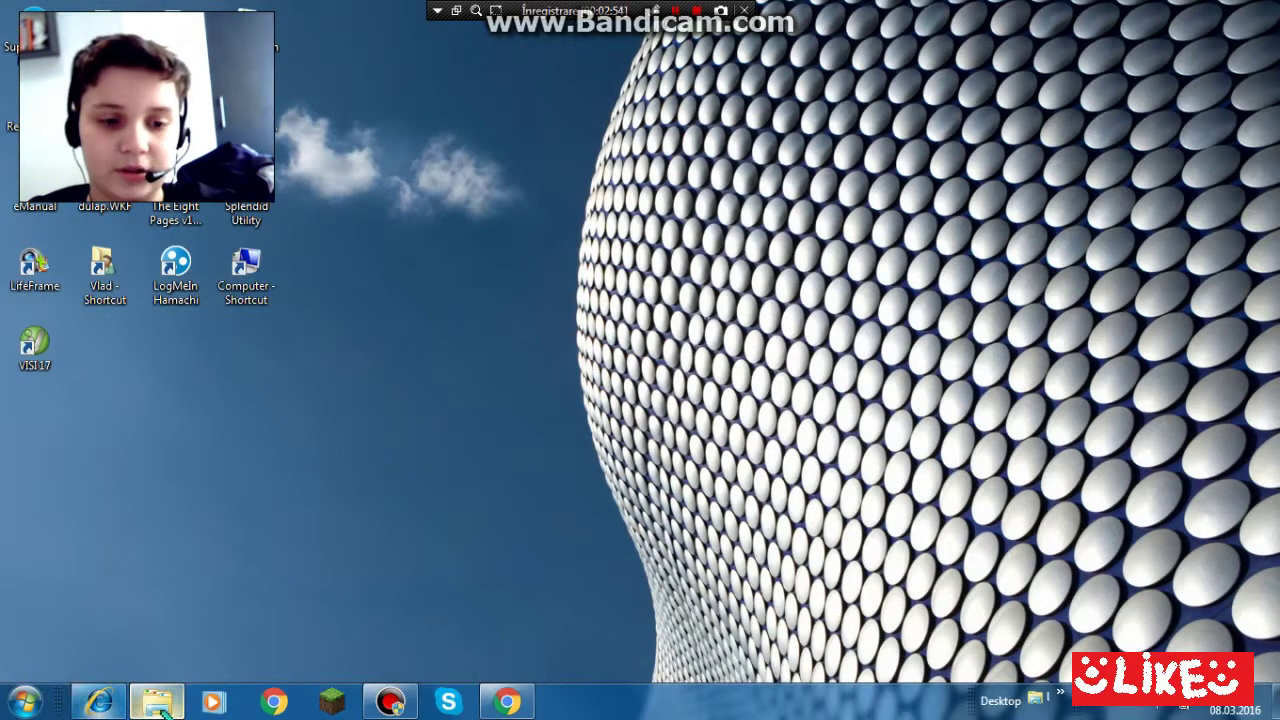
click(97, 702)
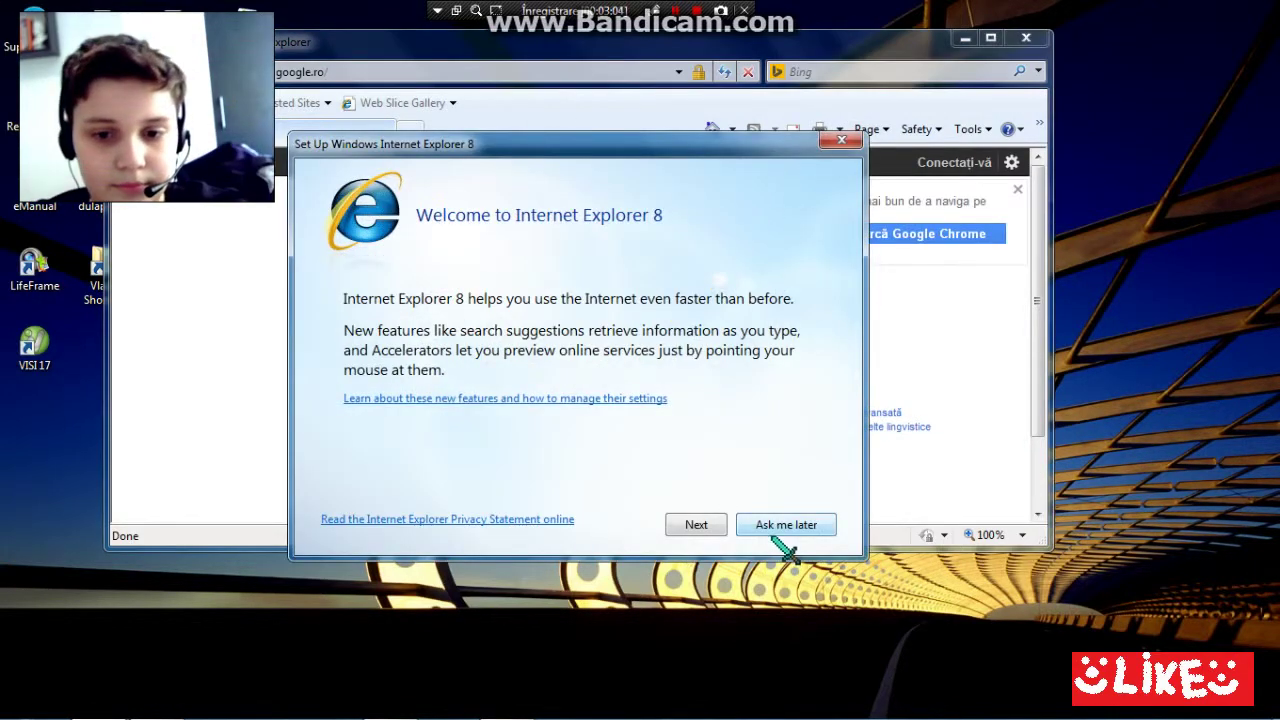
click(848, 142)
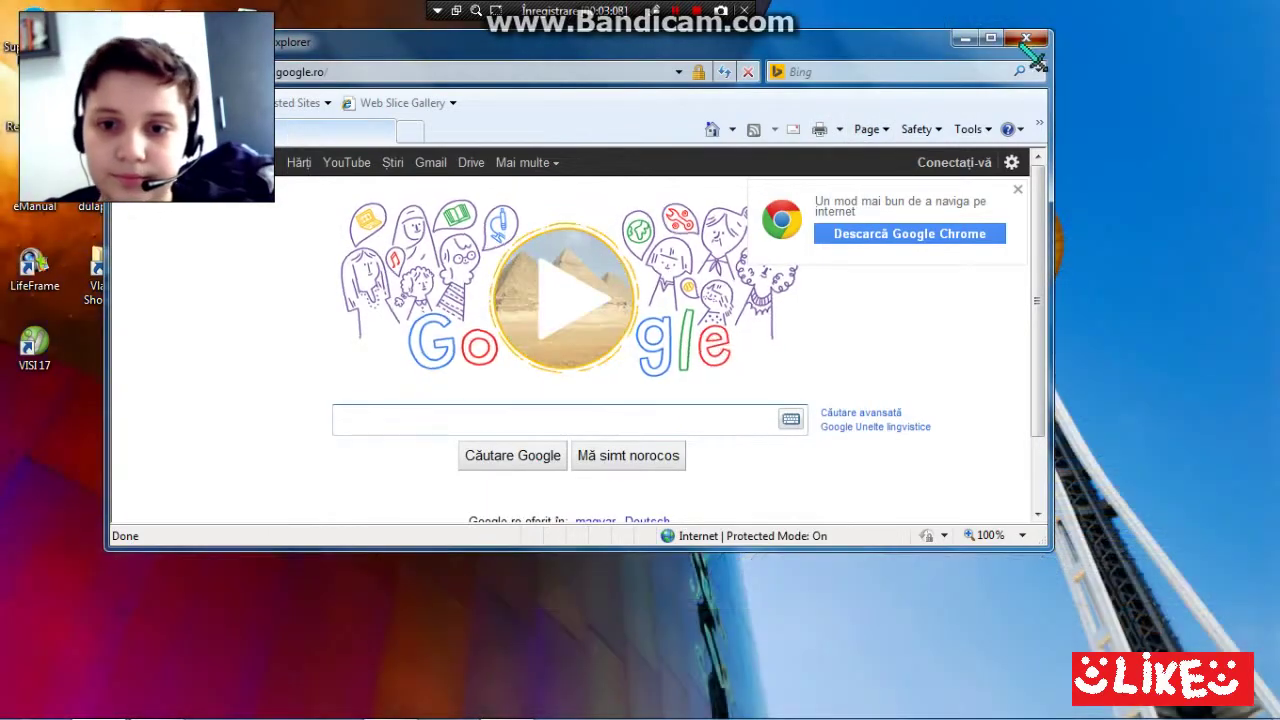
click(1026, 40)
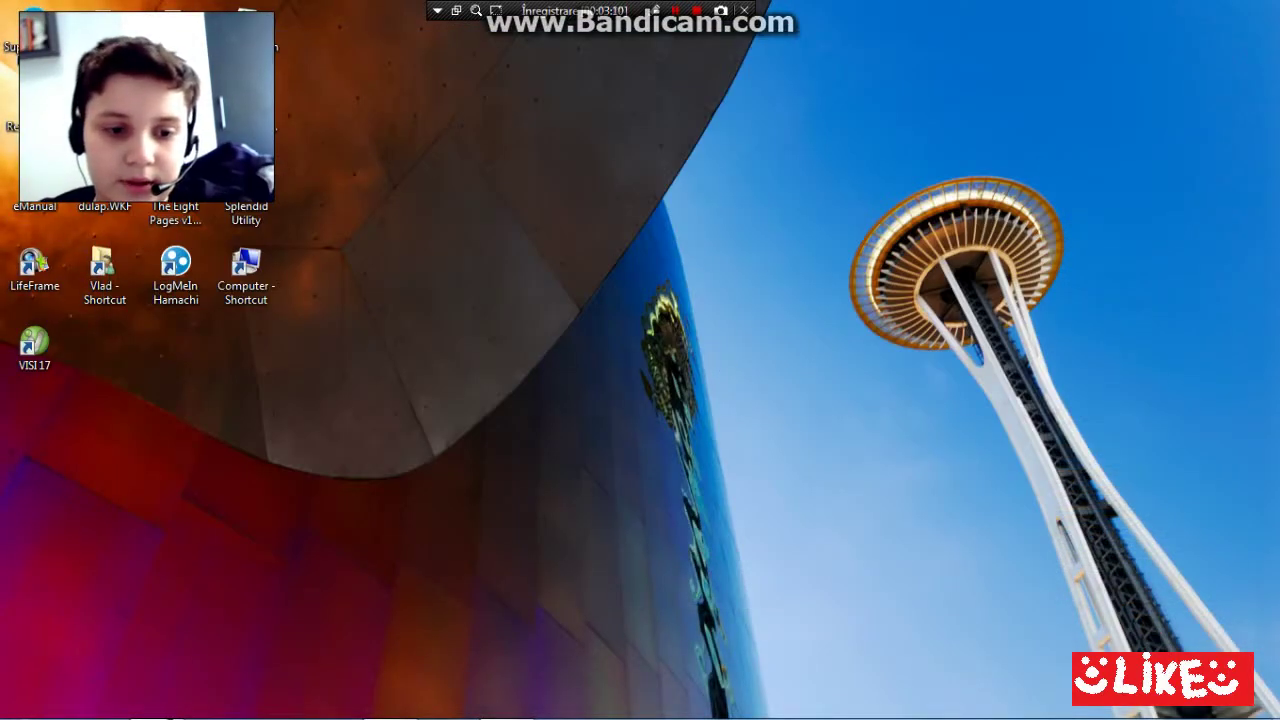
Step: Restore the minimized personal folder window and close it
click(157, 700)
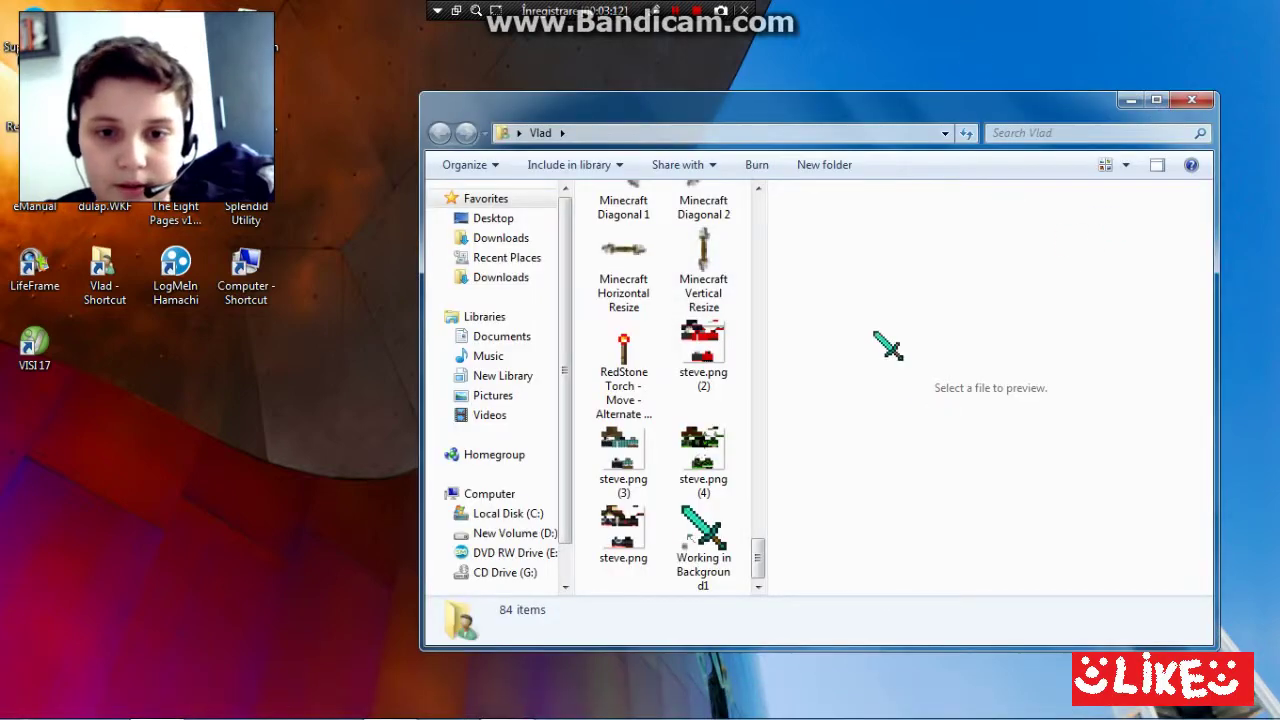
click(1192, 100)
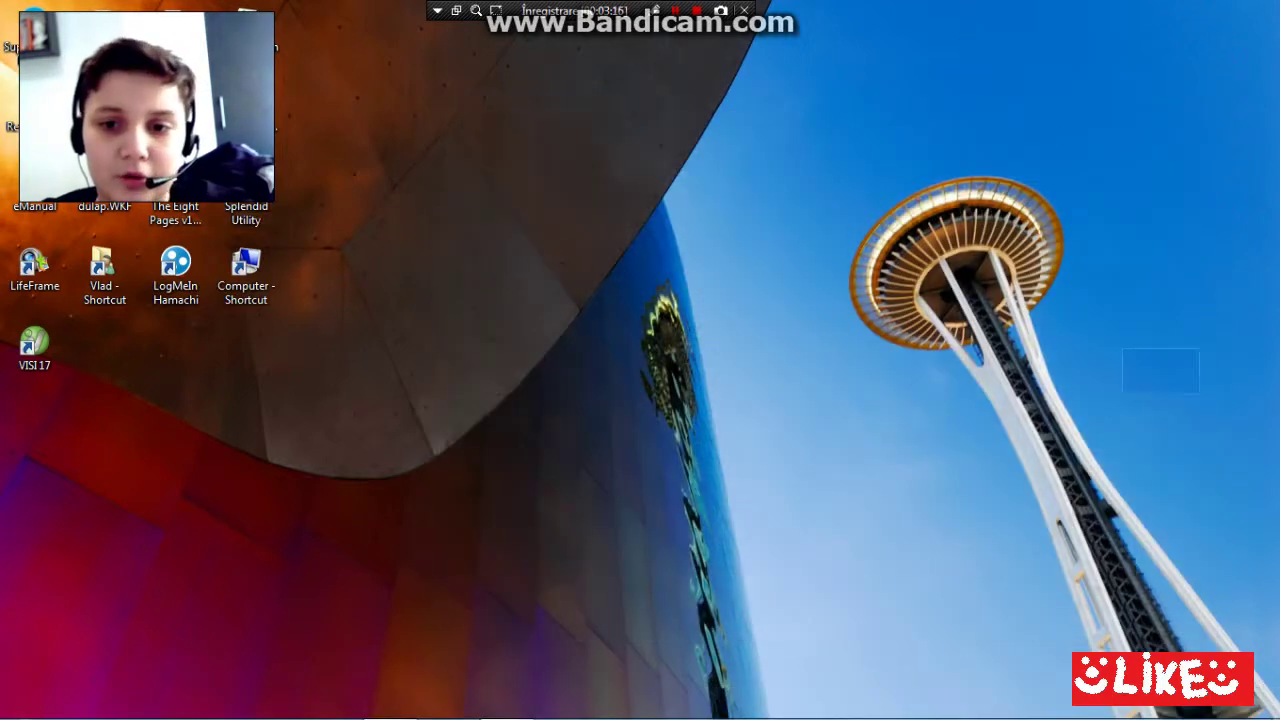
drag(686, 210, 539, 54)
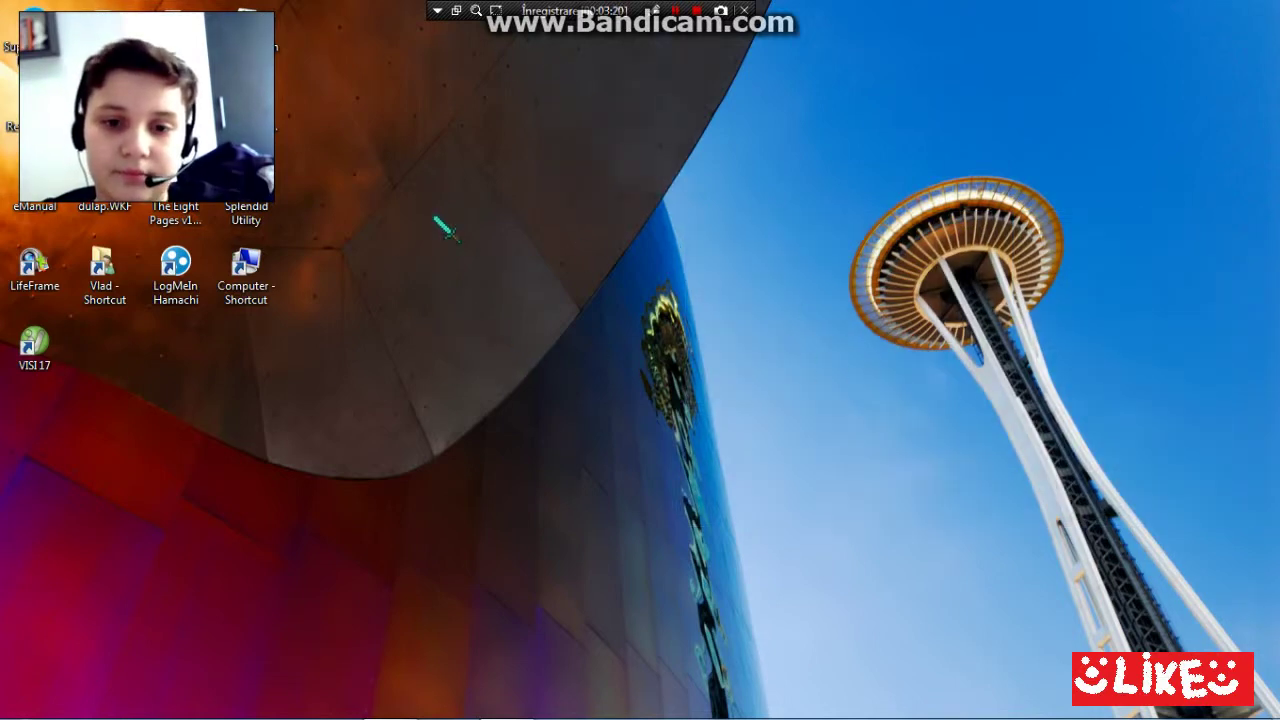
drag(622, 278, 680, 290)
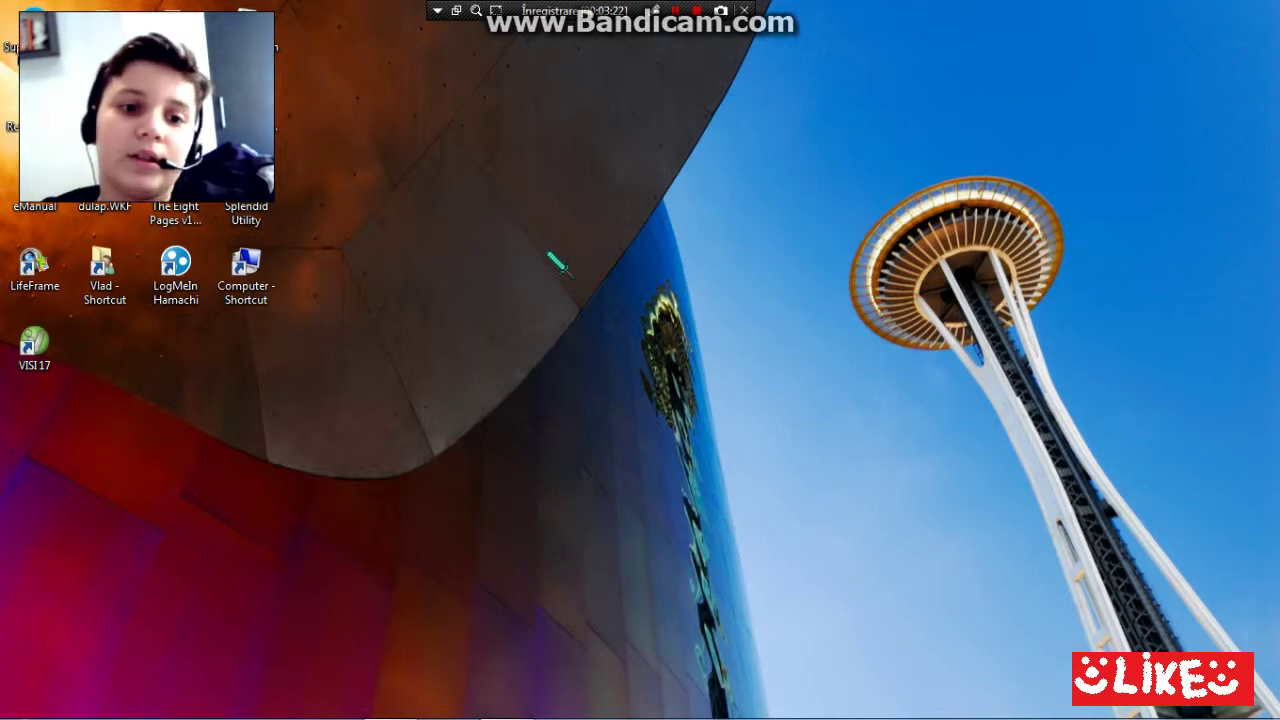
drag(521, 243, 505, 227)
drag(697, 312, 843, 333)
drag(676, 334, 912, 192)
drag(1206, 127, 1066, 263)
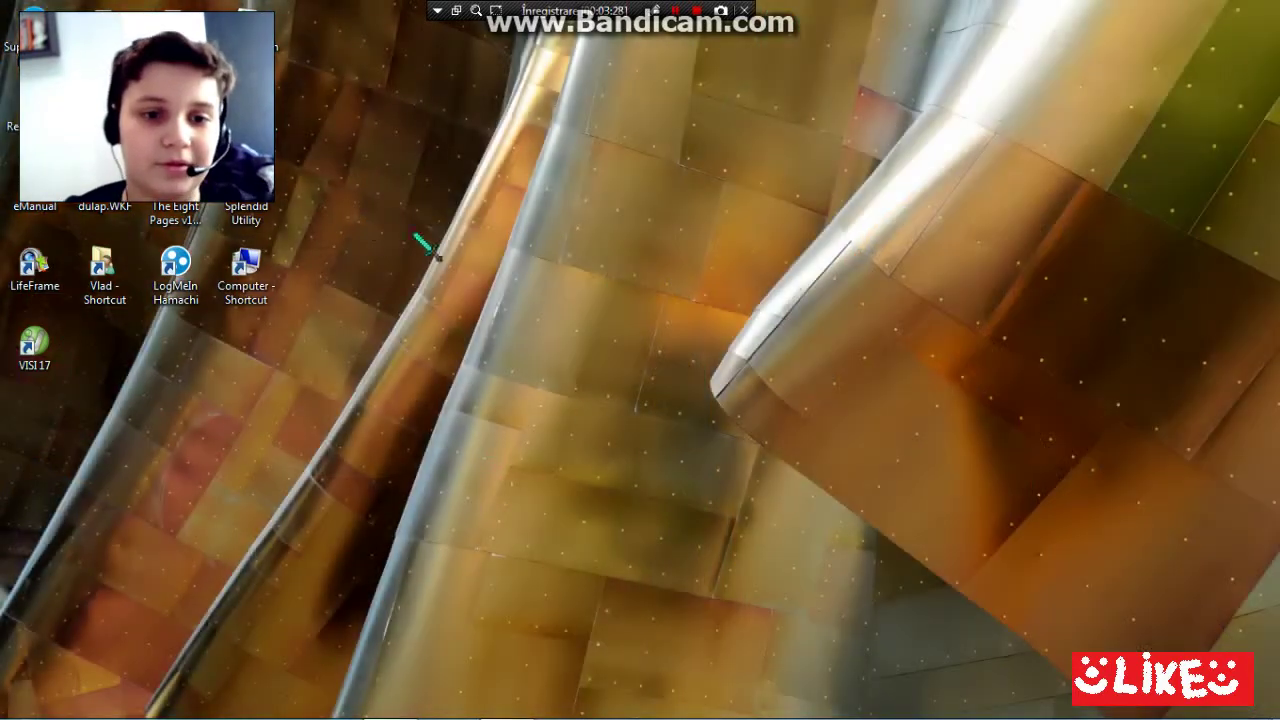
drag(690, 374, 716, 369)
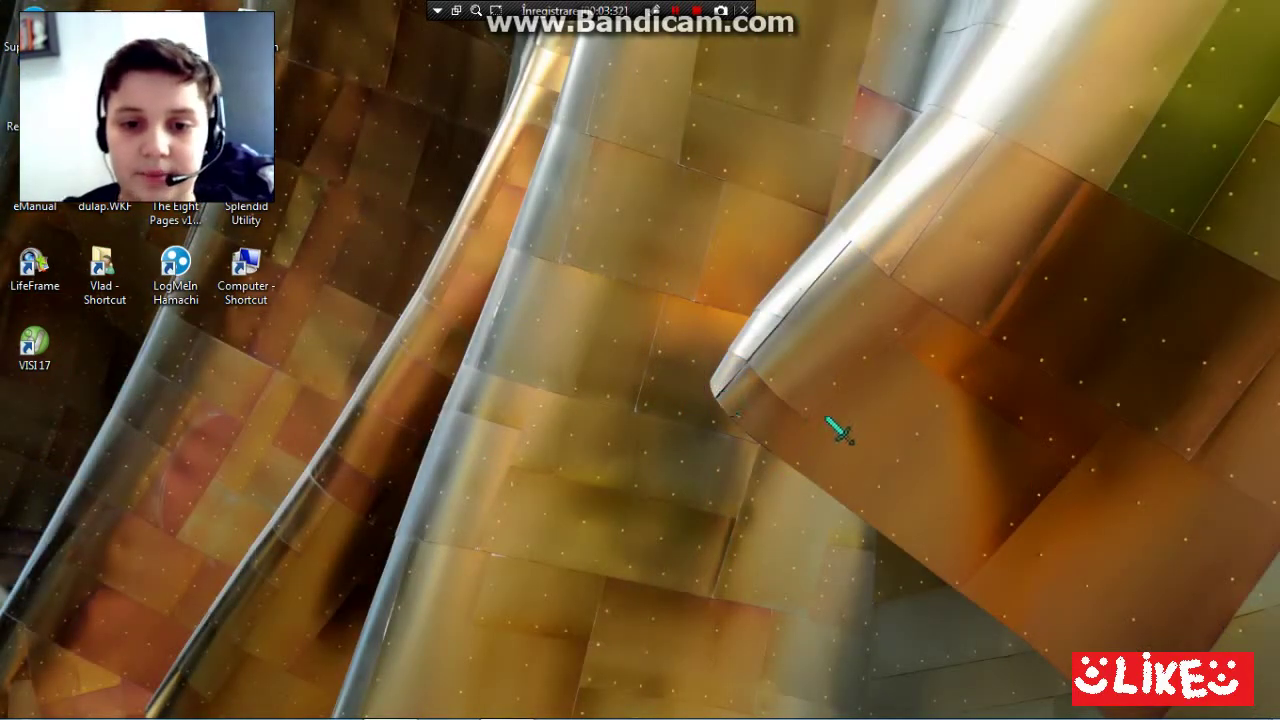
Step: Open the Control Panel and look through its items
click(25, 700)
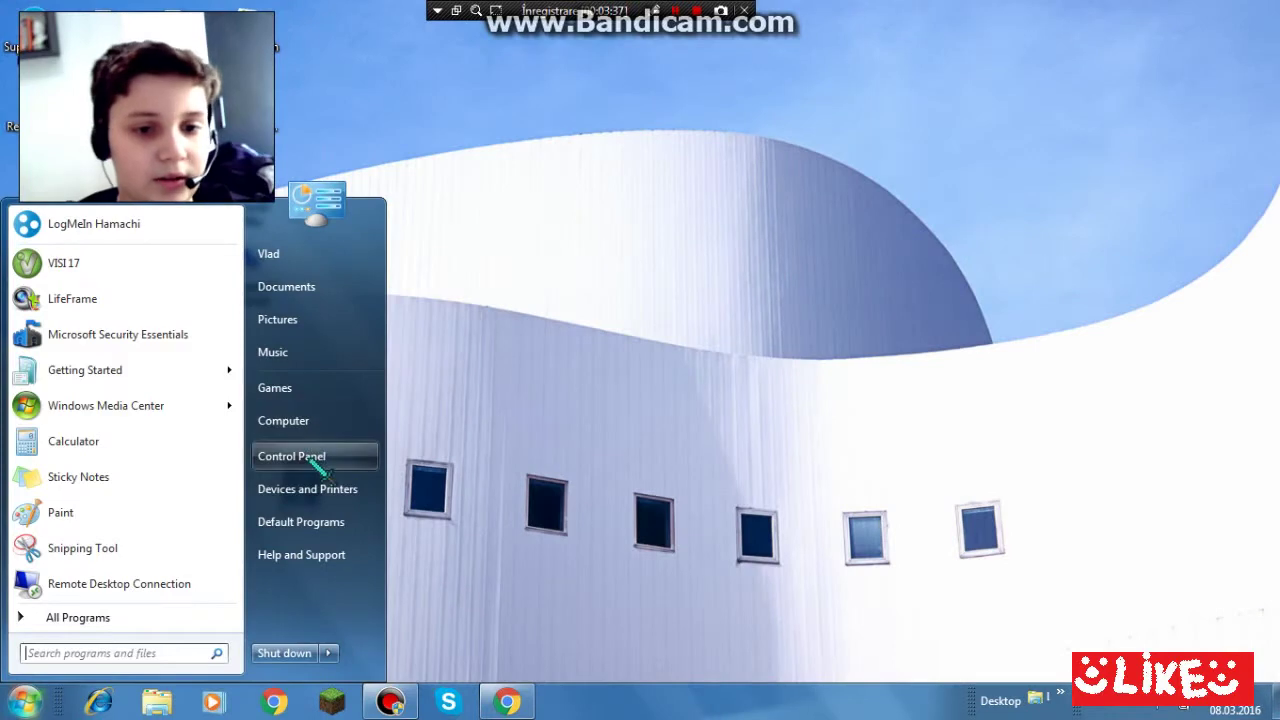
click(330, 458)
scroll(46, 371, down, 1)
scroll(114, 494, up, 1)
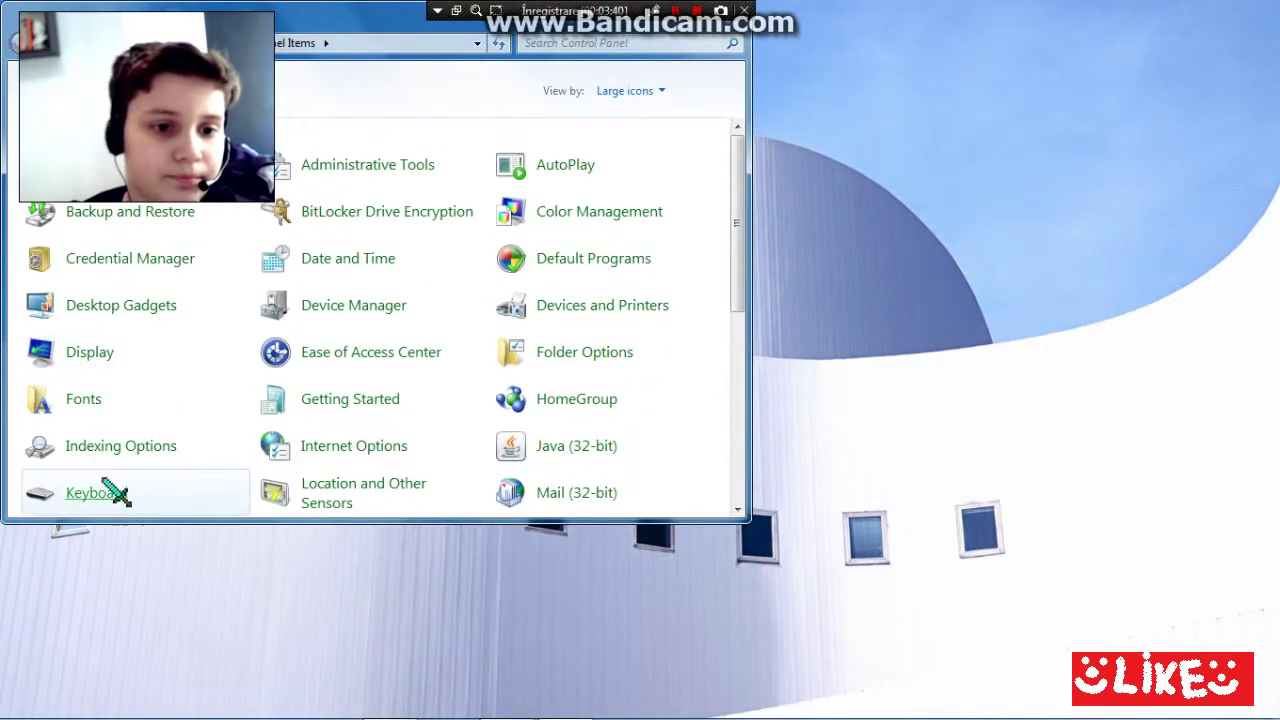
Step: Open the Keyboard properties, examine the keyboard's hardware details and return to the speed settings
click(194, 481)
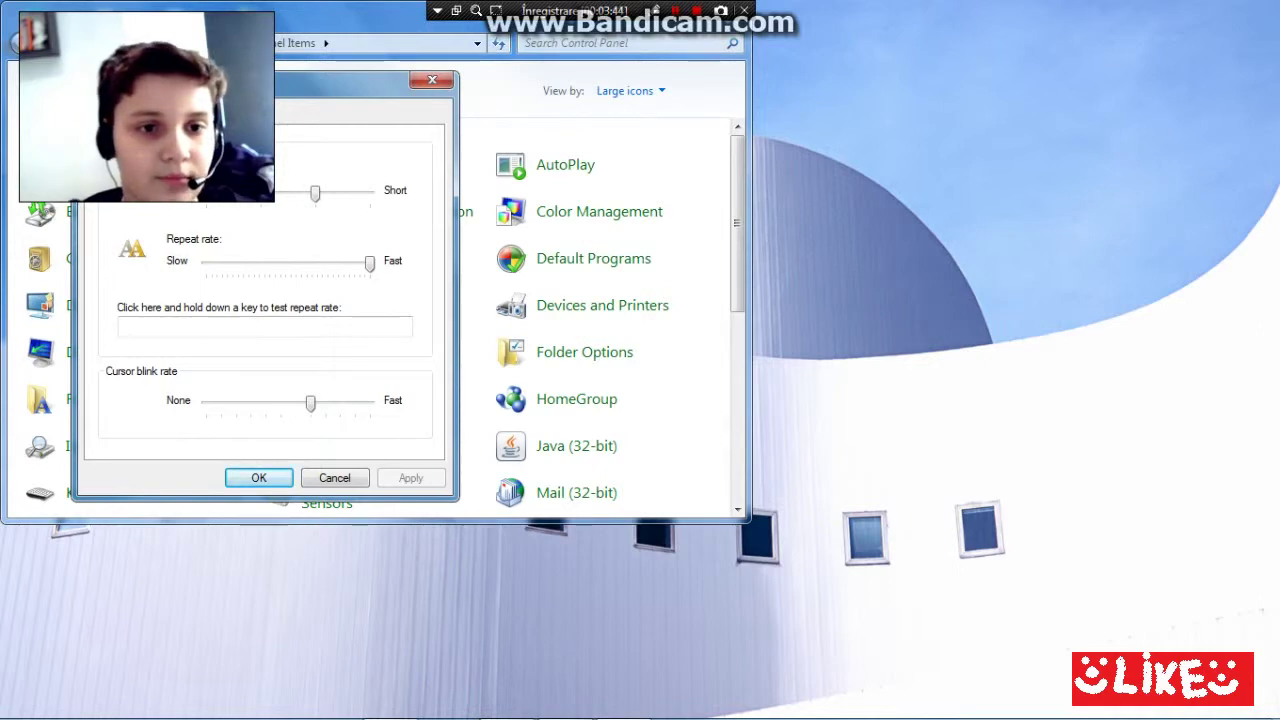
key(ctrl+Tab)
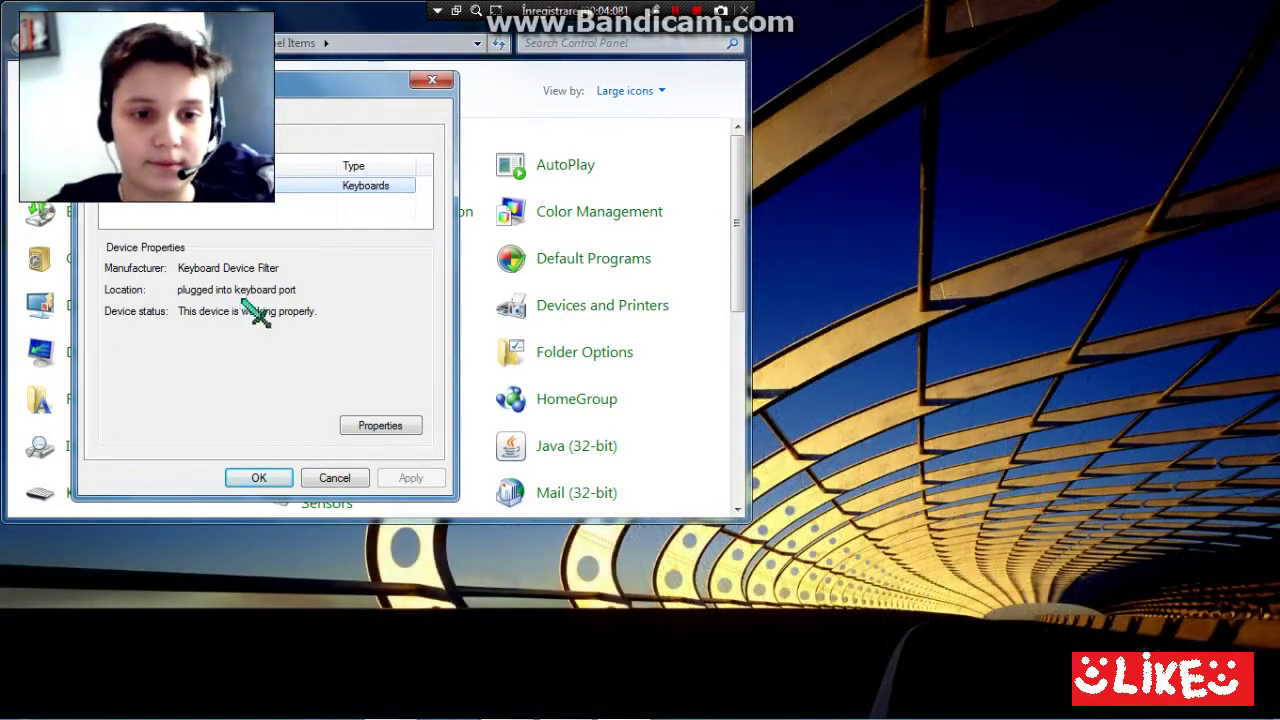
drag(243, 268, 279, 268)
click(112, 112)
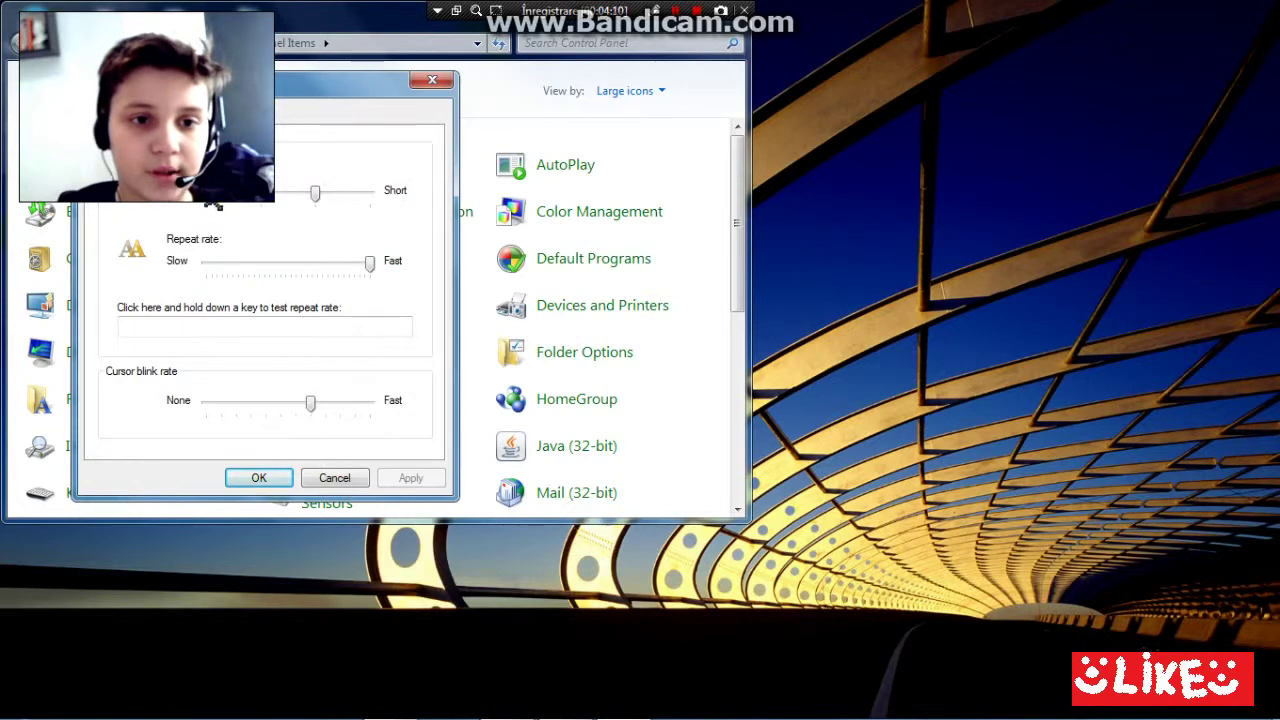
Step: Try the Short repeat delay and the fastest cursor blink rate, recheck the hardware details and discard the keyboard changes
drag(318, 193, 372, 192)
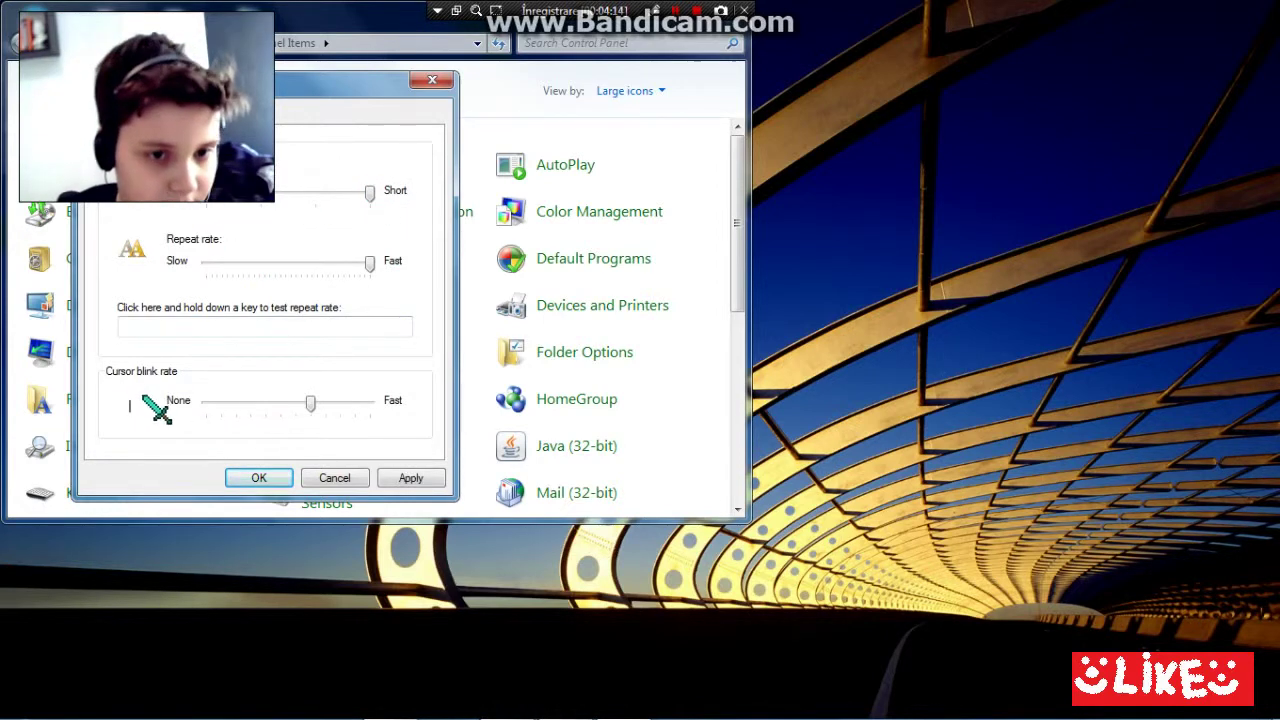
drag(308, 400, 372, 420)
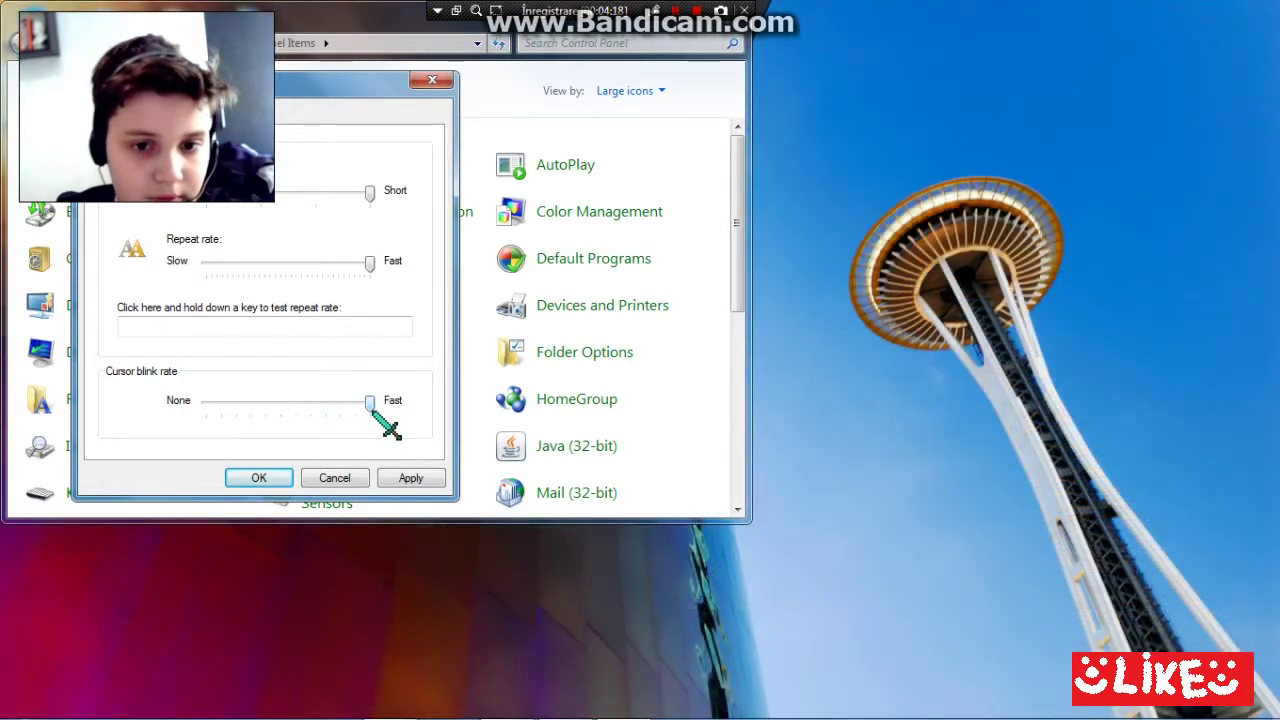
drag(368, 402, 250, 401)
click(366, 402)
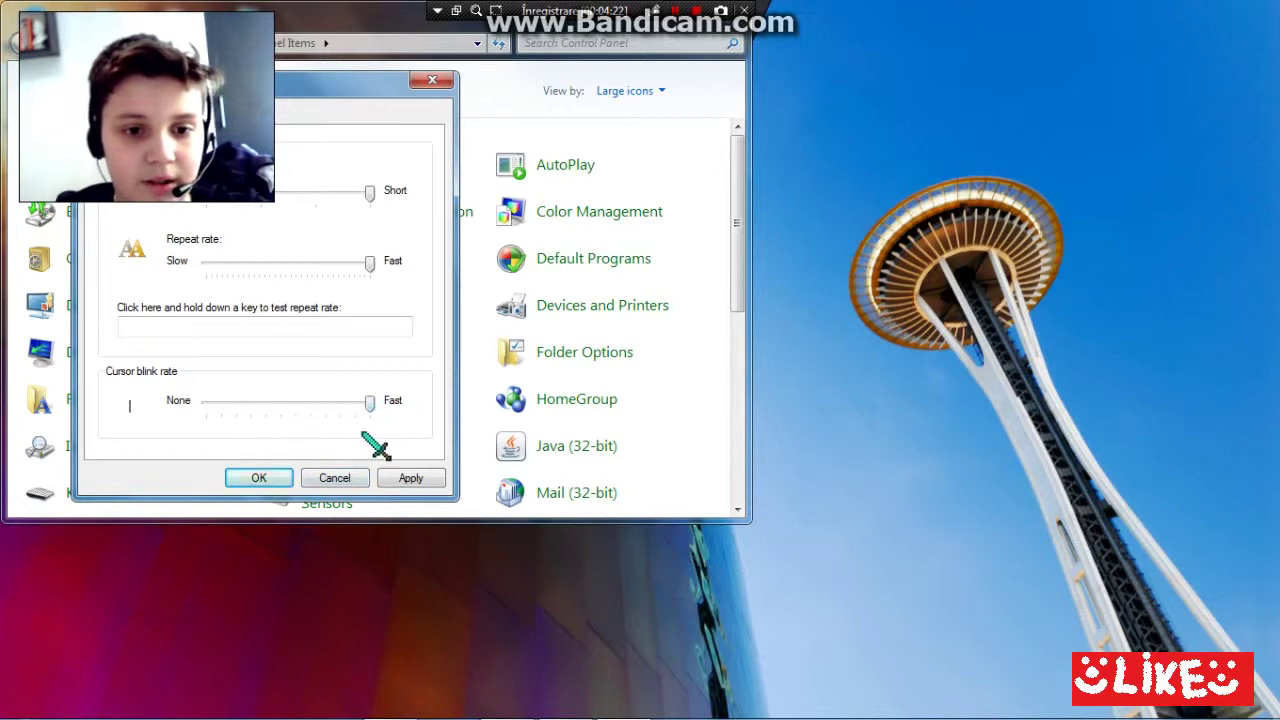
drag(355, 402, 385, 412)
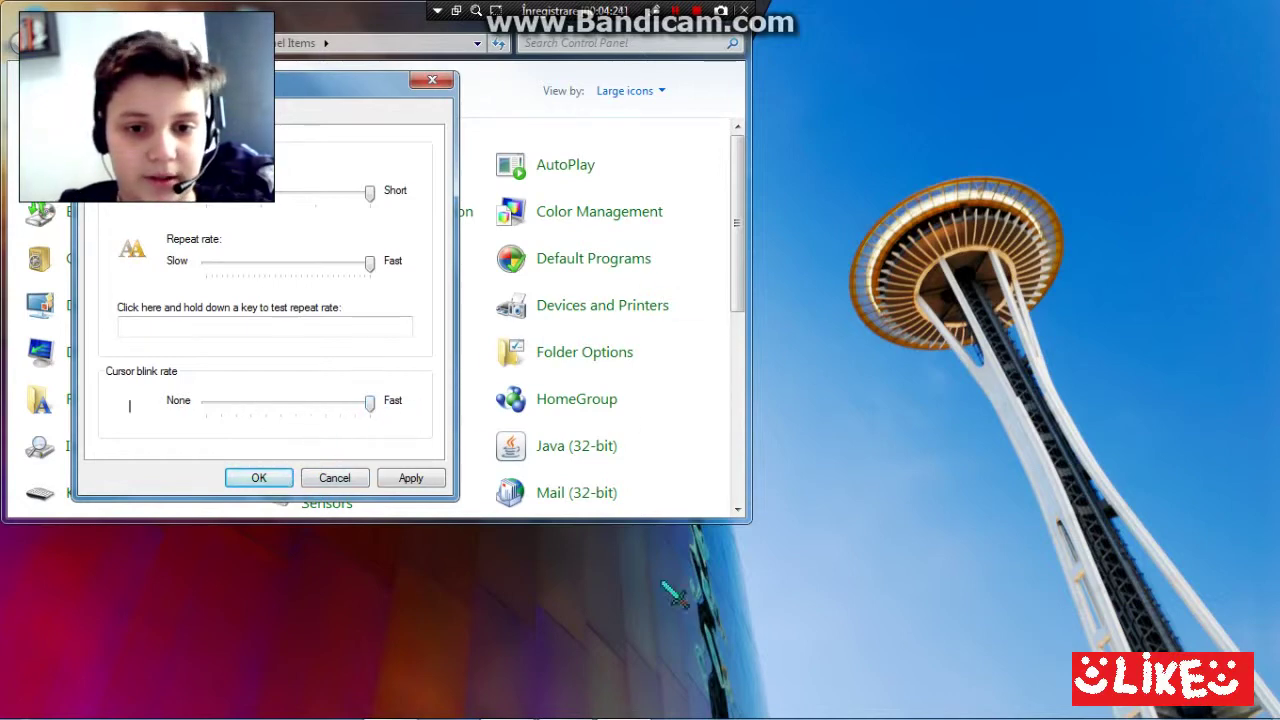
click(156, 113)
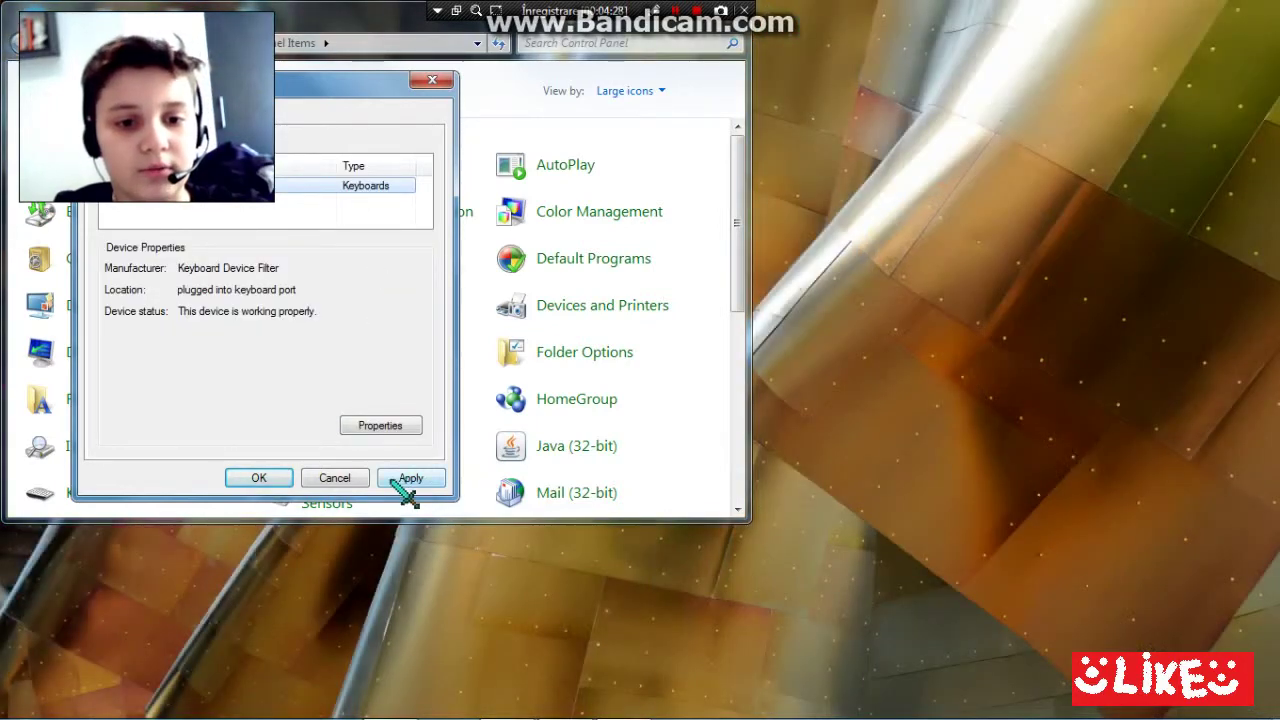
click(334, 478)
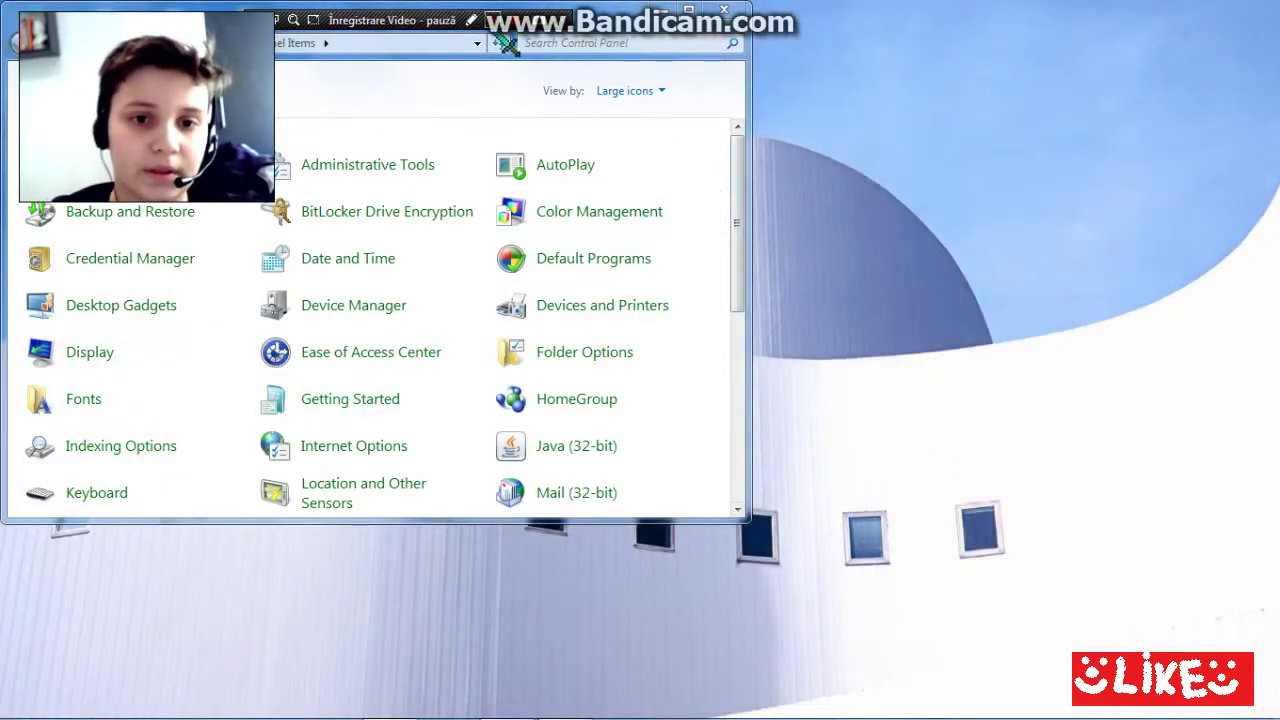
Step: Open the Mouse properties from the Control Panel and go to the pointer motion and visibility options
drag(393, 30, 908, 12)
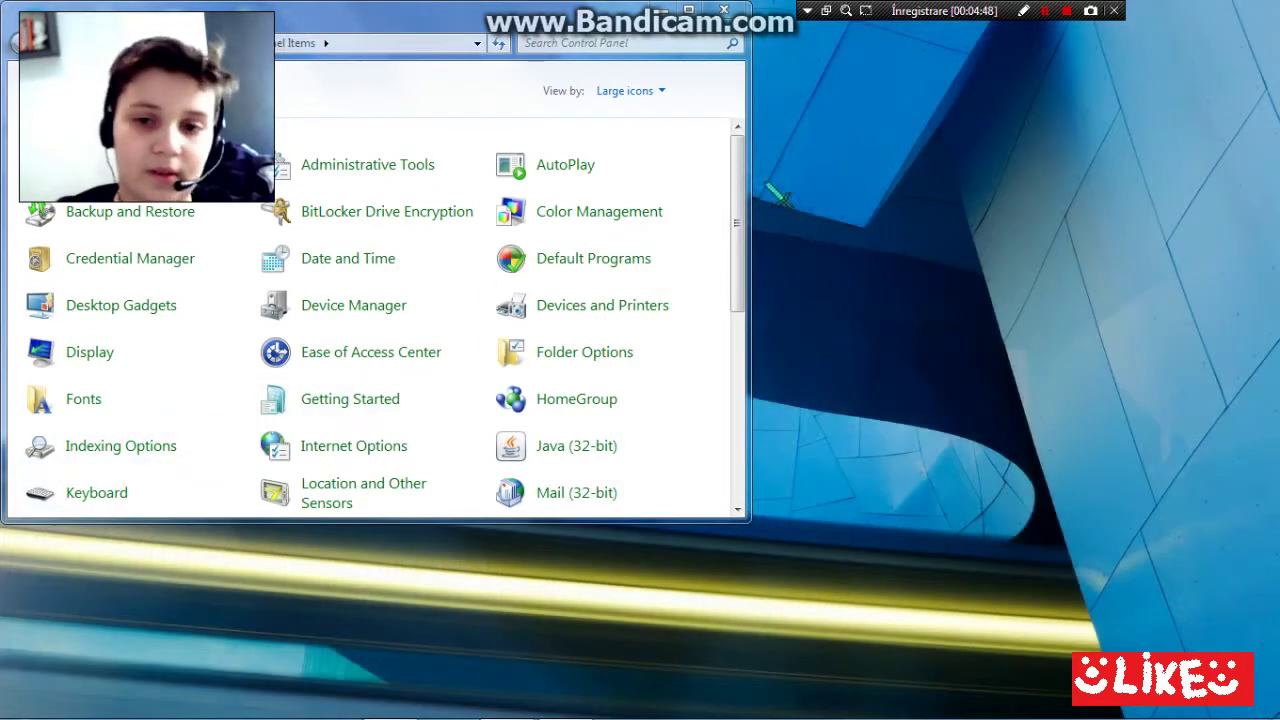
drag(739, 193, 737, 240)
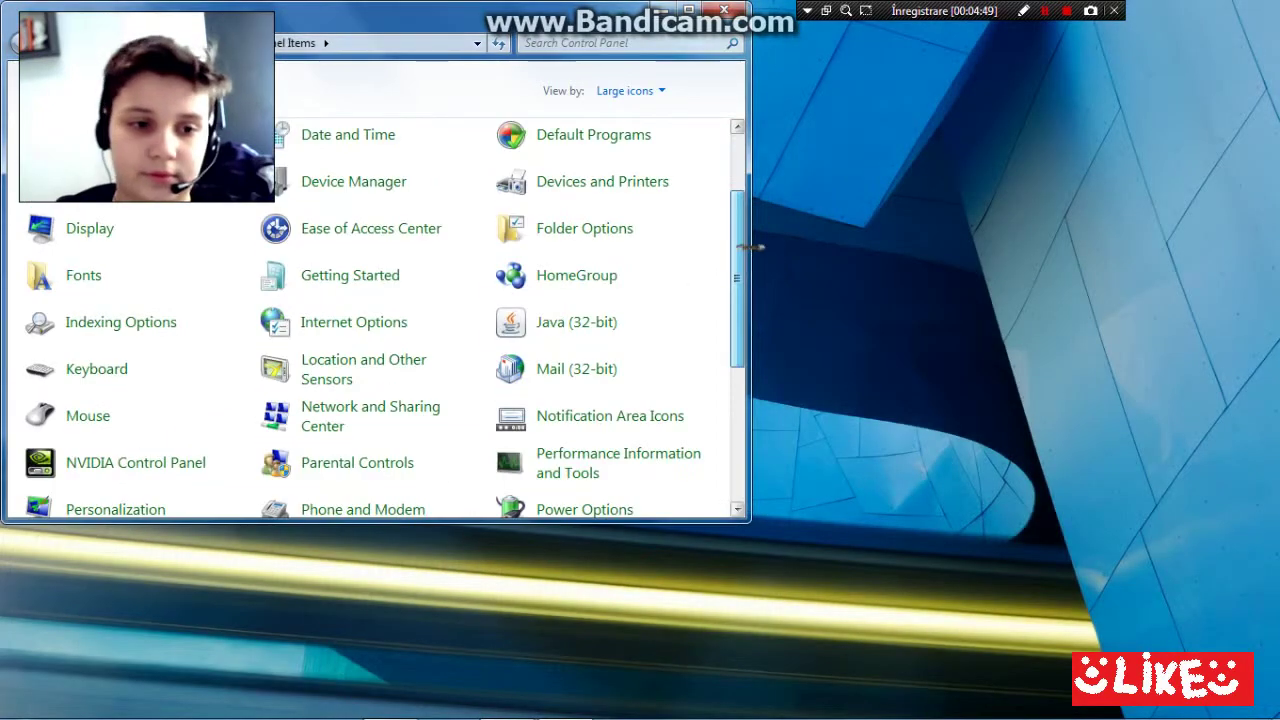
click(84, 420)
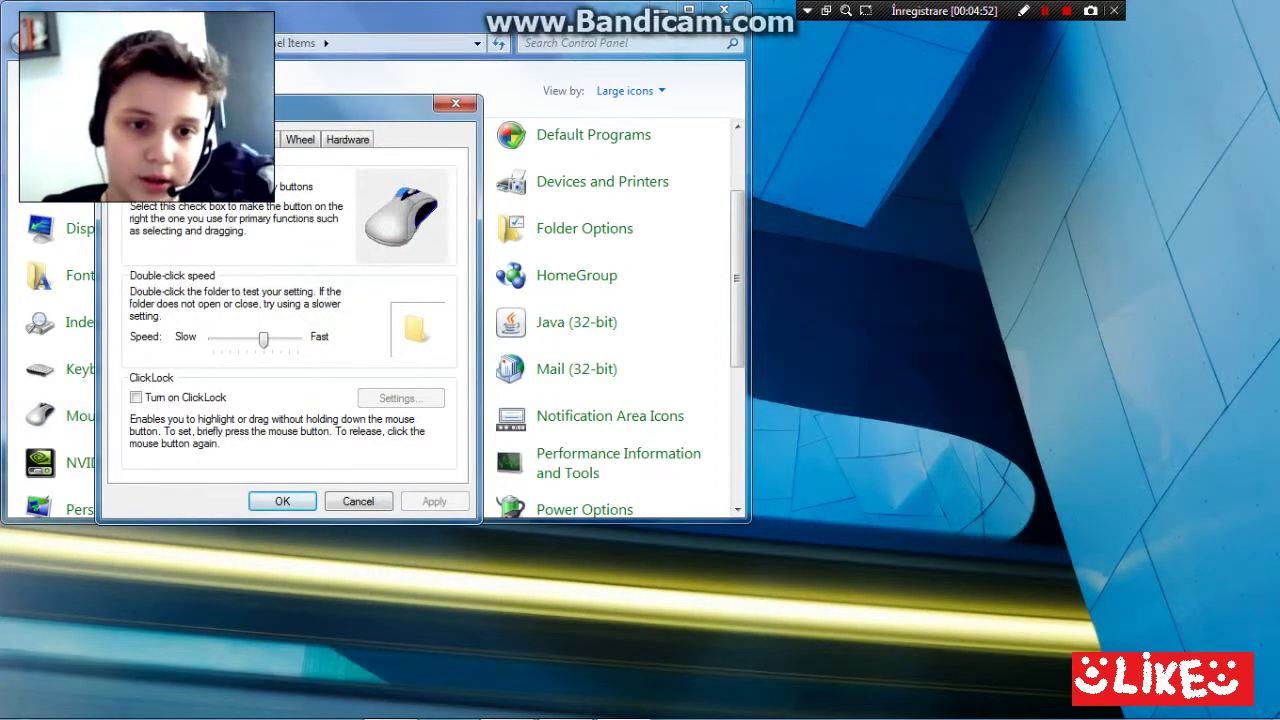
click(183, 139)
key(ctrl+Tab)
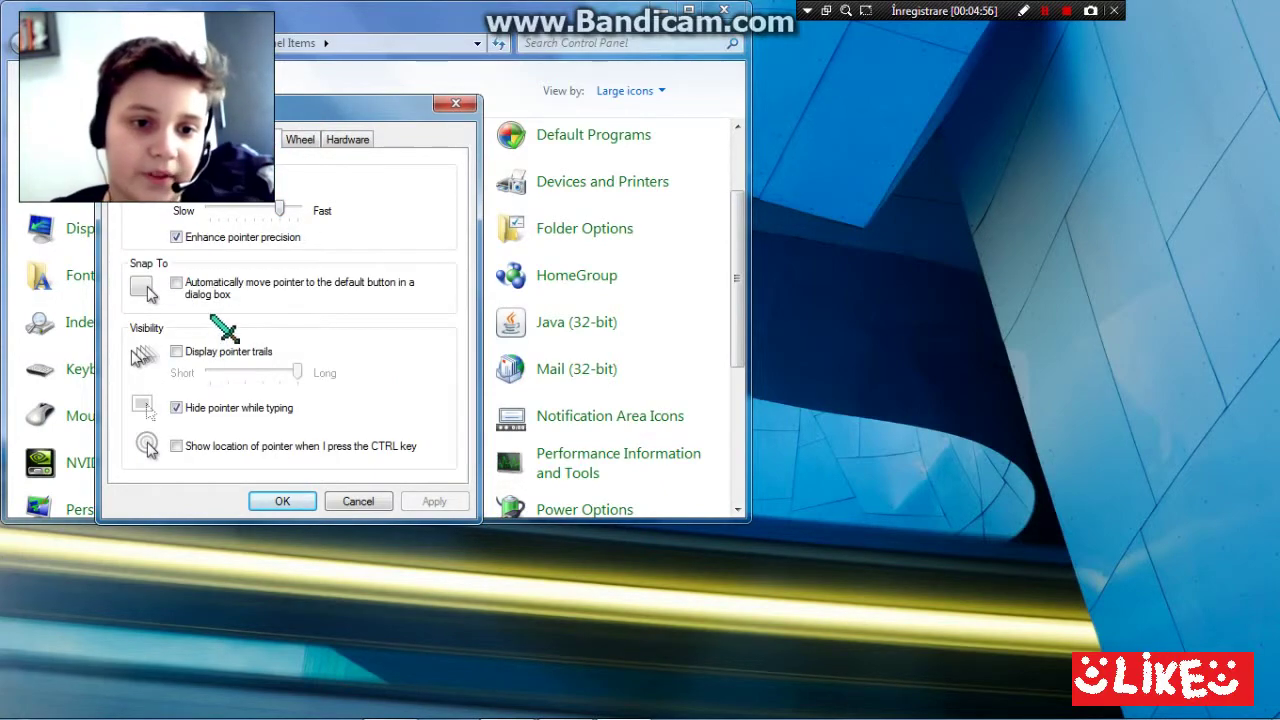
Step: Enable the display of pointer trails and reduce the trail length to one notch above Short
click(177, 352)
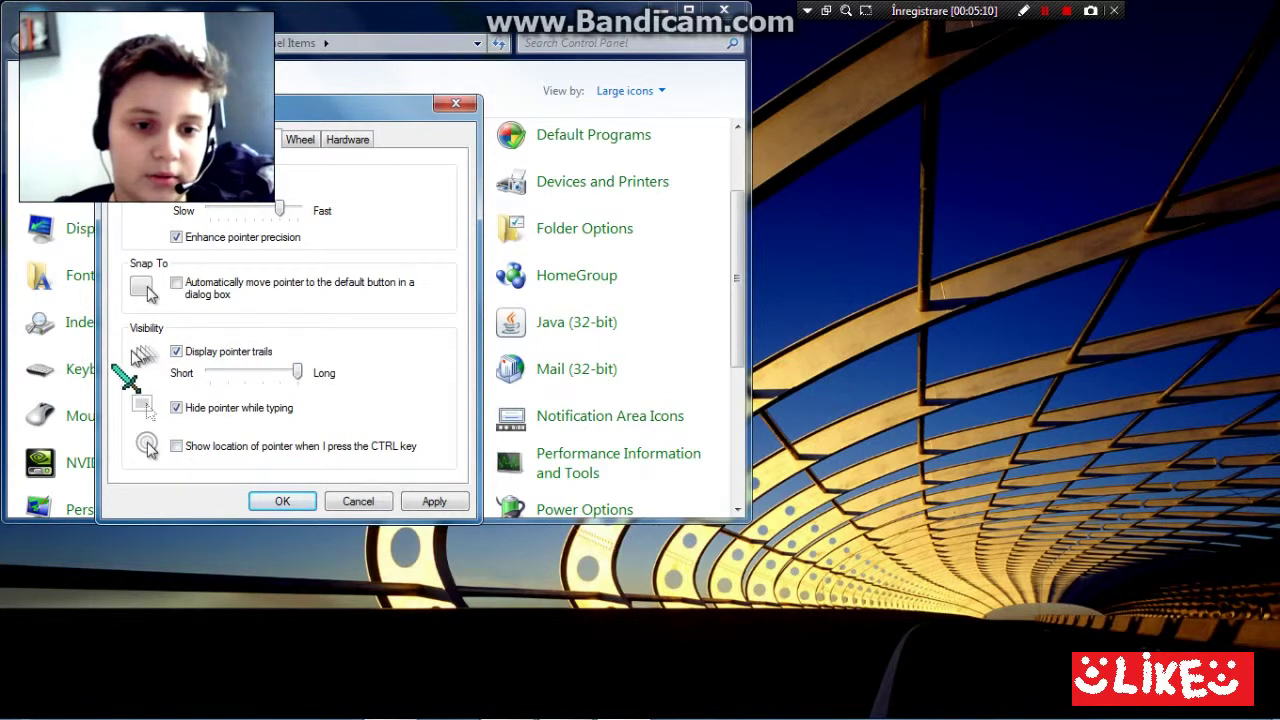
drag(297, 371, 243, 371)
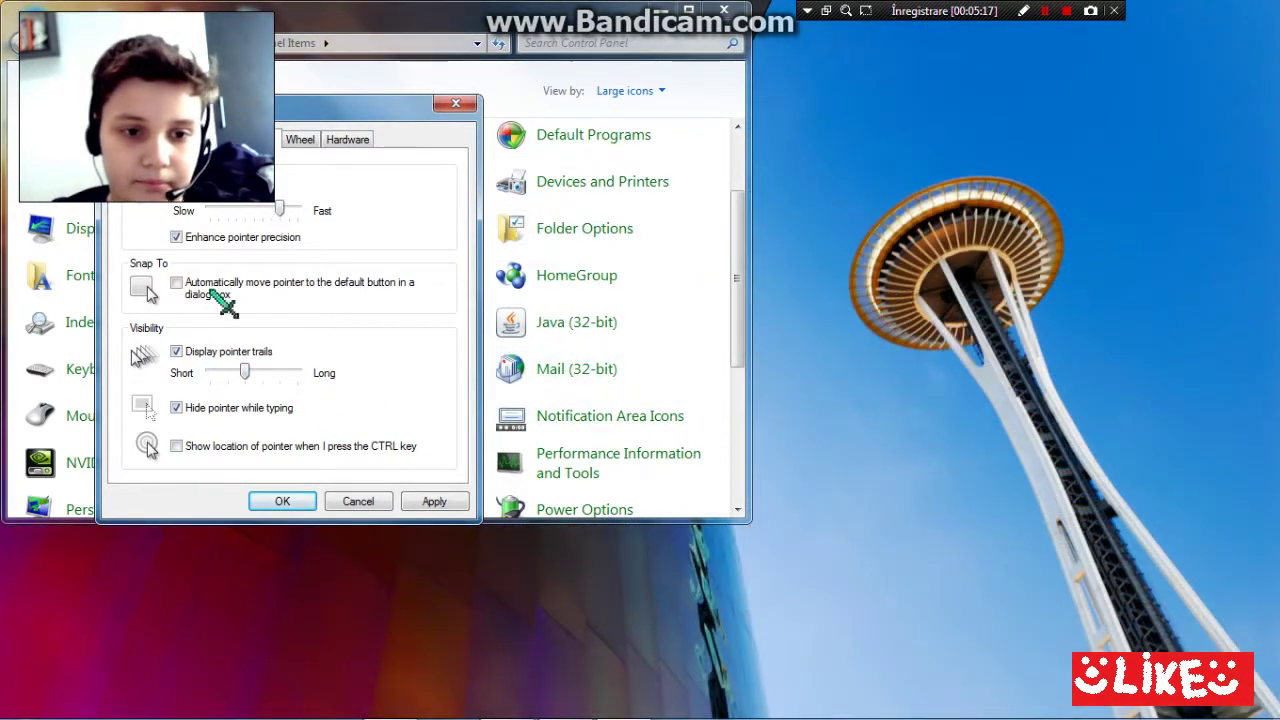
click(208, 372)
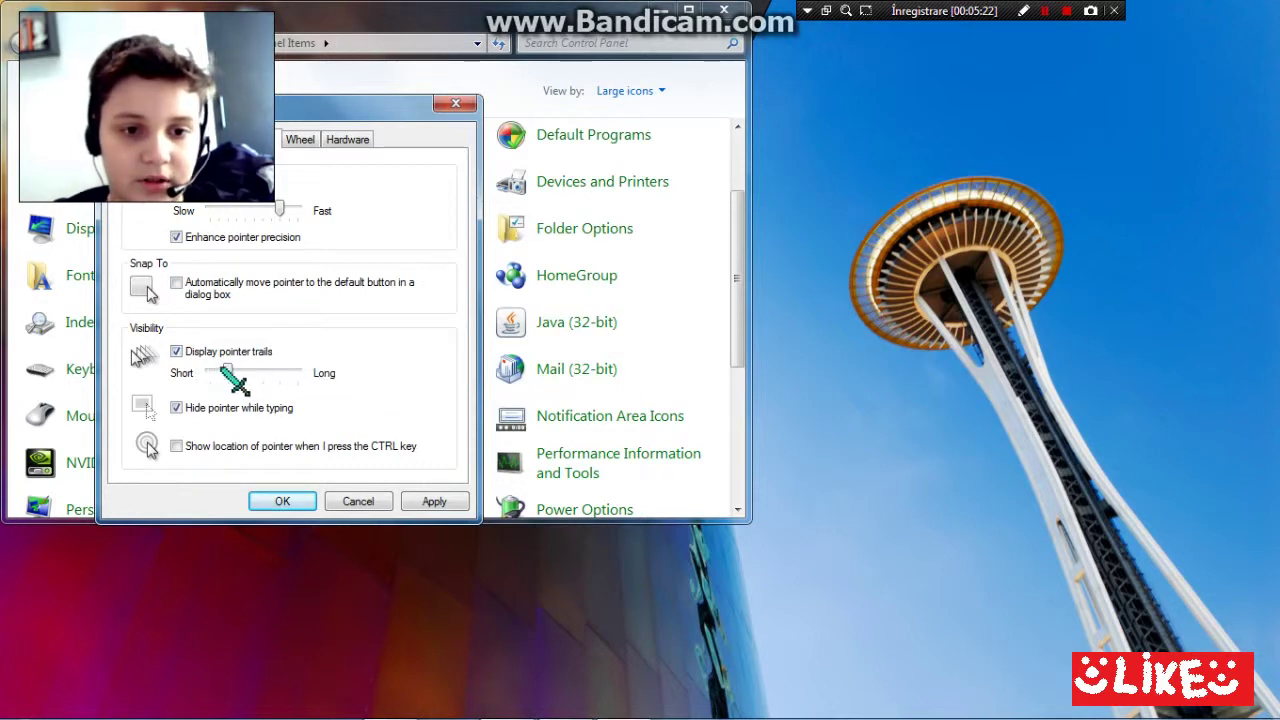
Step: Set the pointer trail length to Long and raise the pointer speed to the Fast end
click(296, 371)
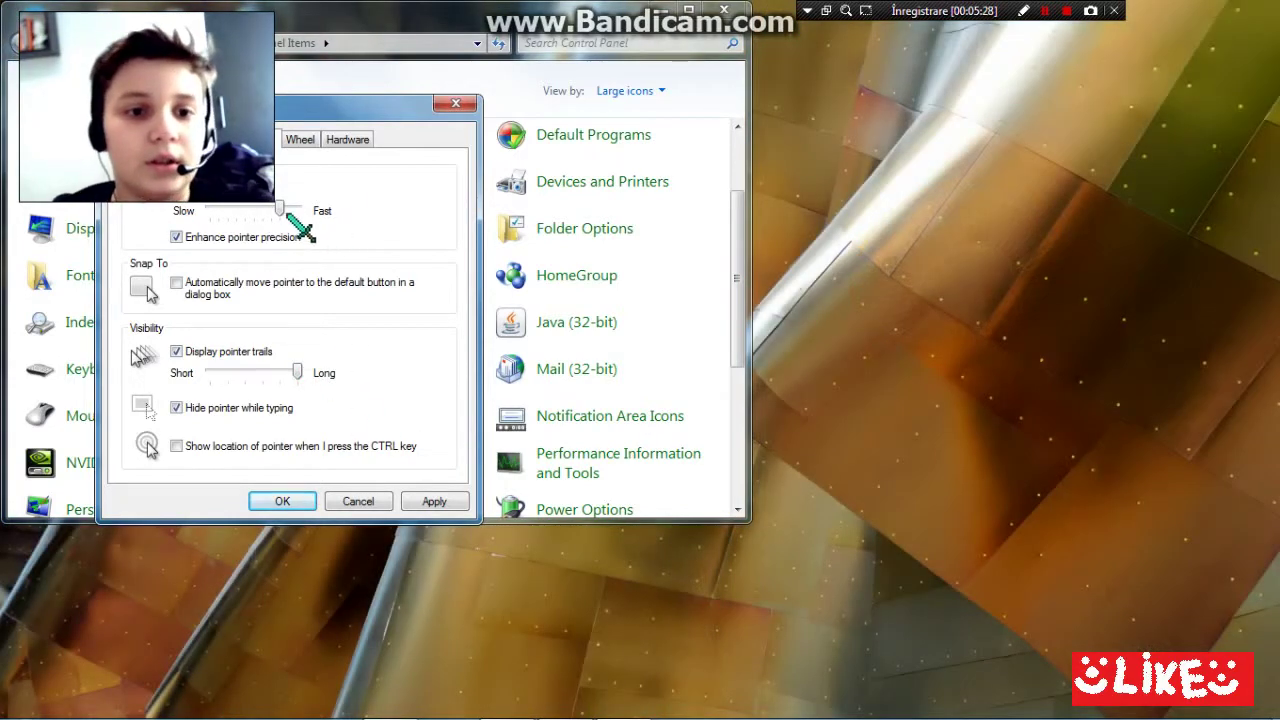
drag(279, 213, 329, 223)
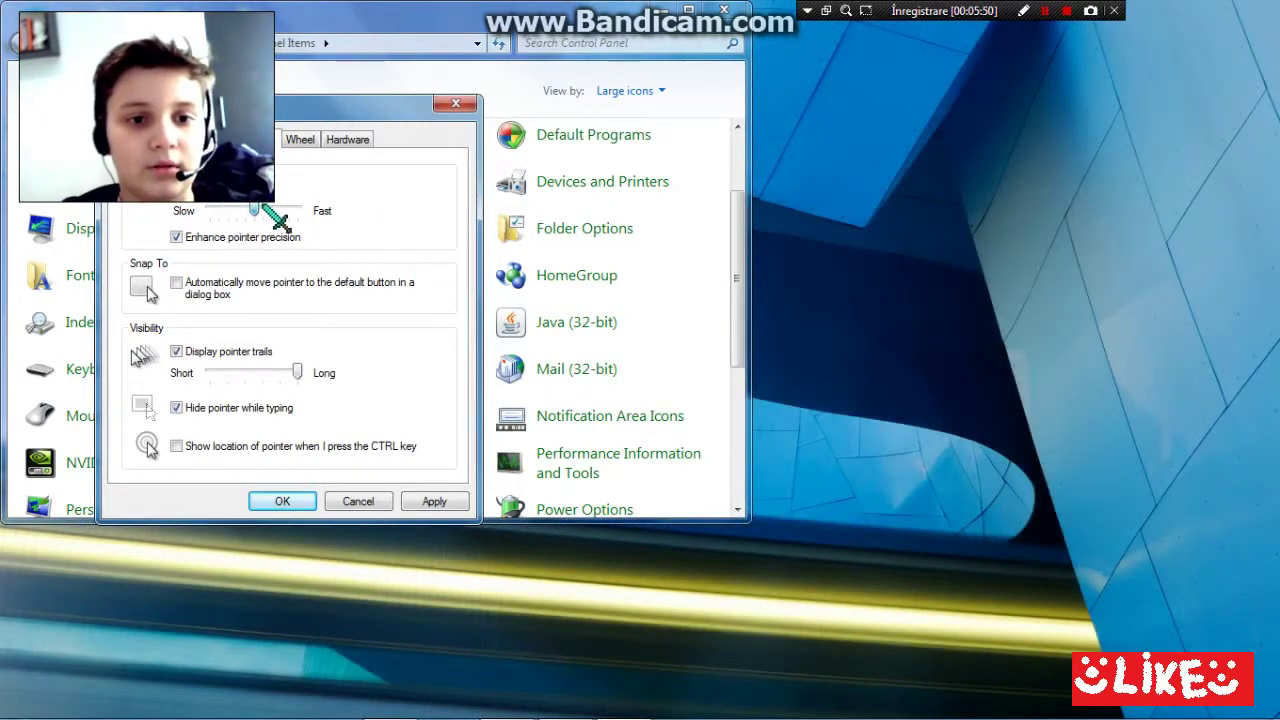
drag(262, 205, 308, 203)
drag(250, 232, 386, 246)
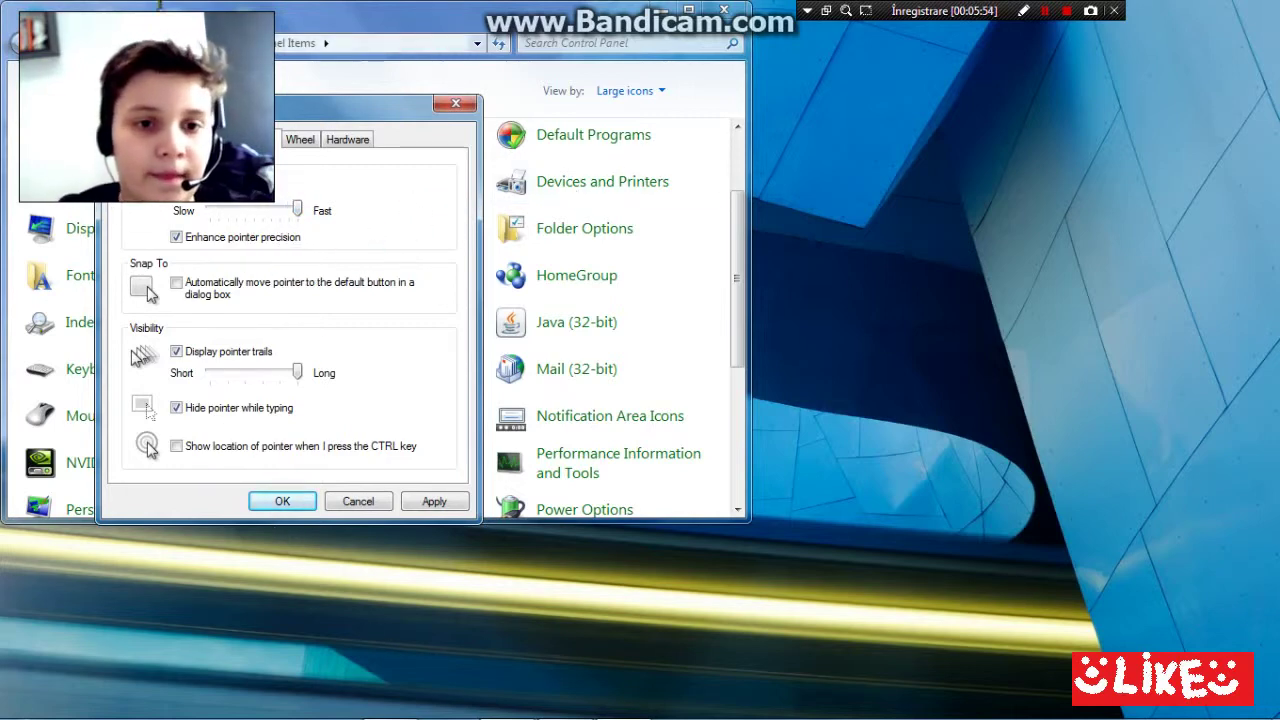
Step: Examine the wheel scrolling settings and compare the hardware details of the HID-compliant mouse and the Microsoft PS/2 Mouse
click(310, 141)
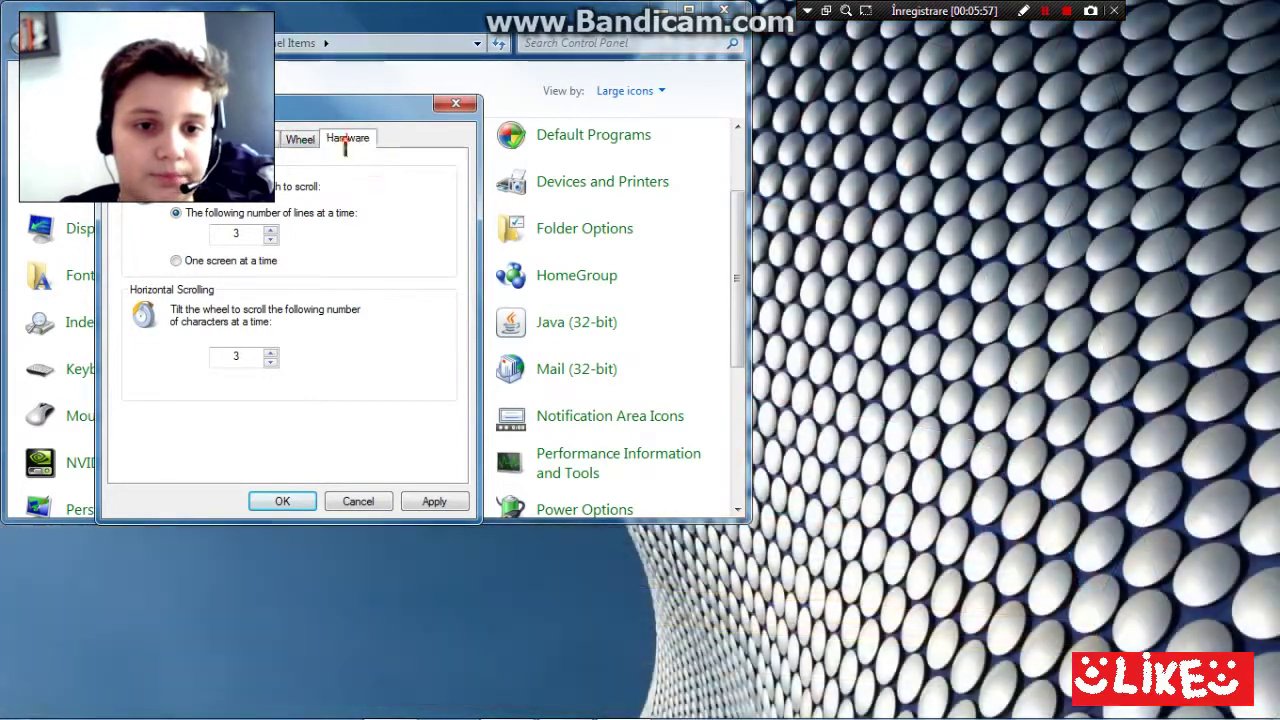
click(345, 140)
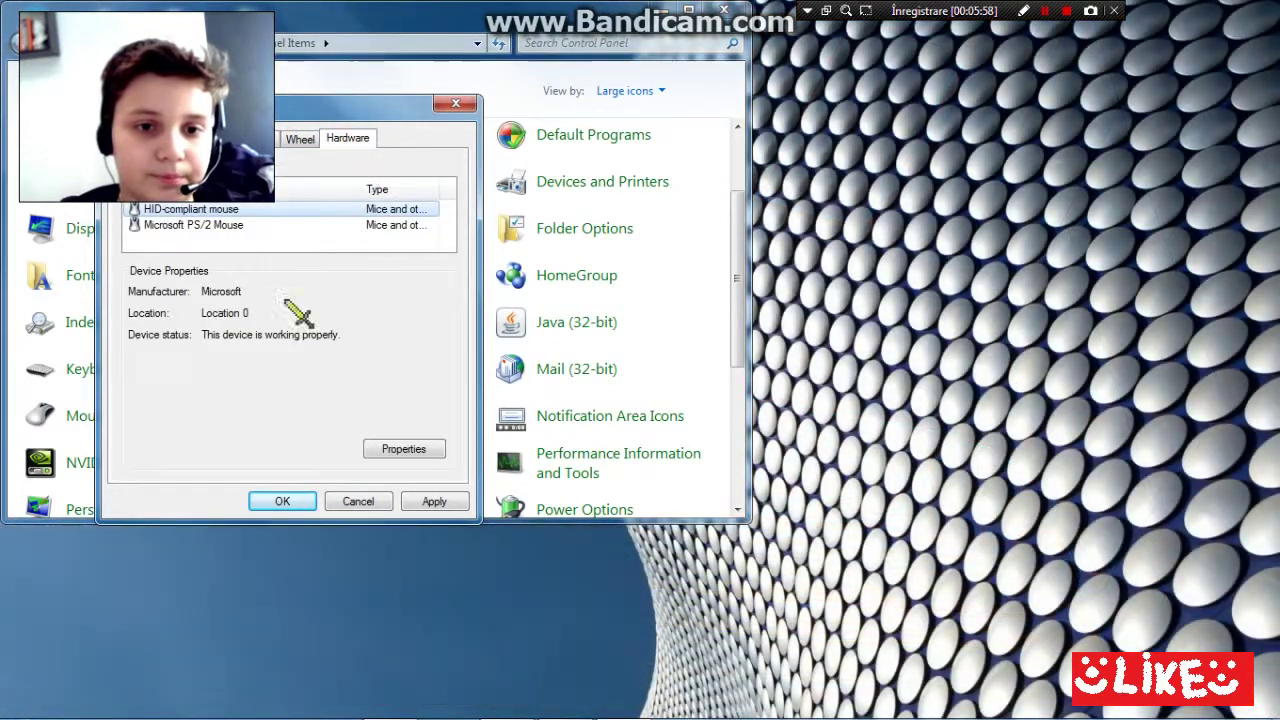
click(240, 225)
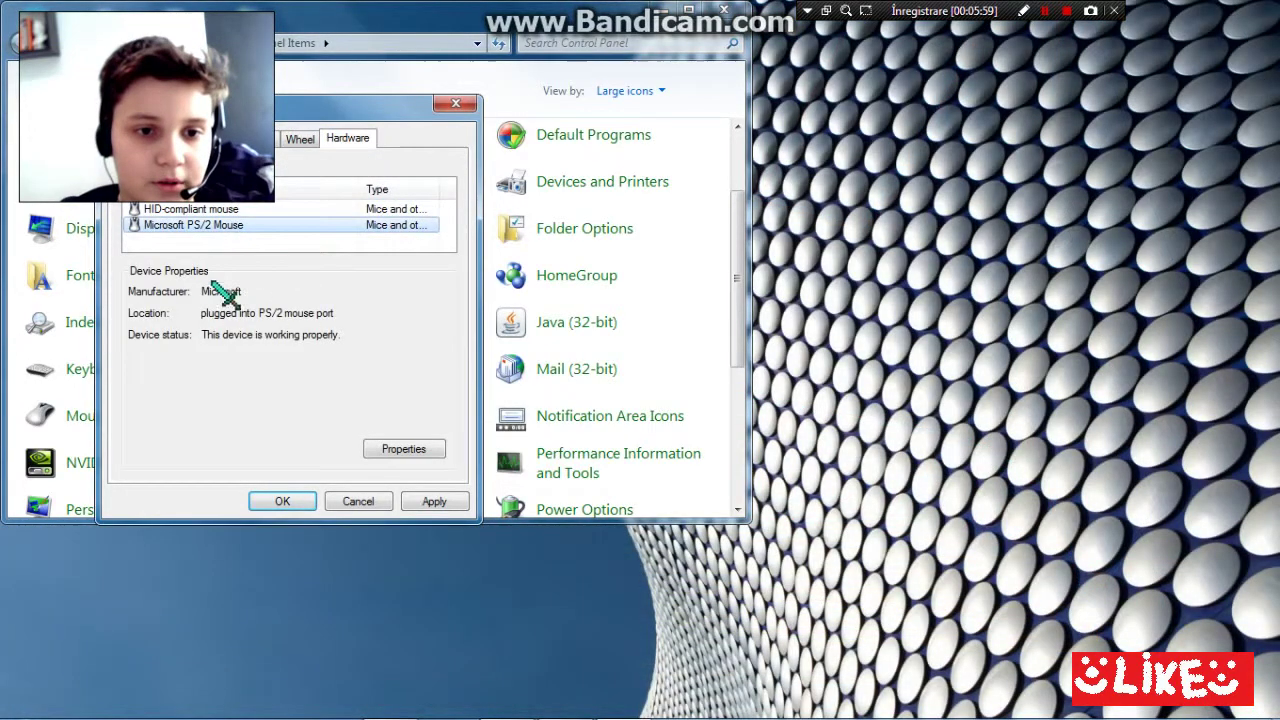
double_click(320, 313)
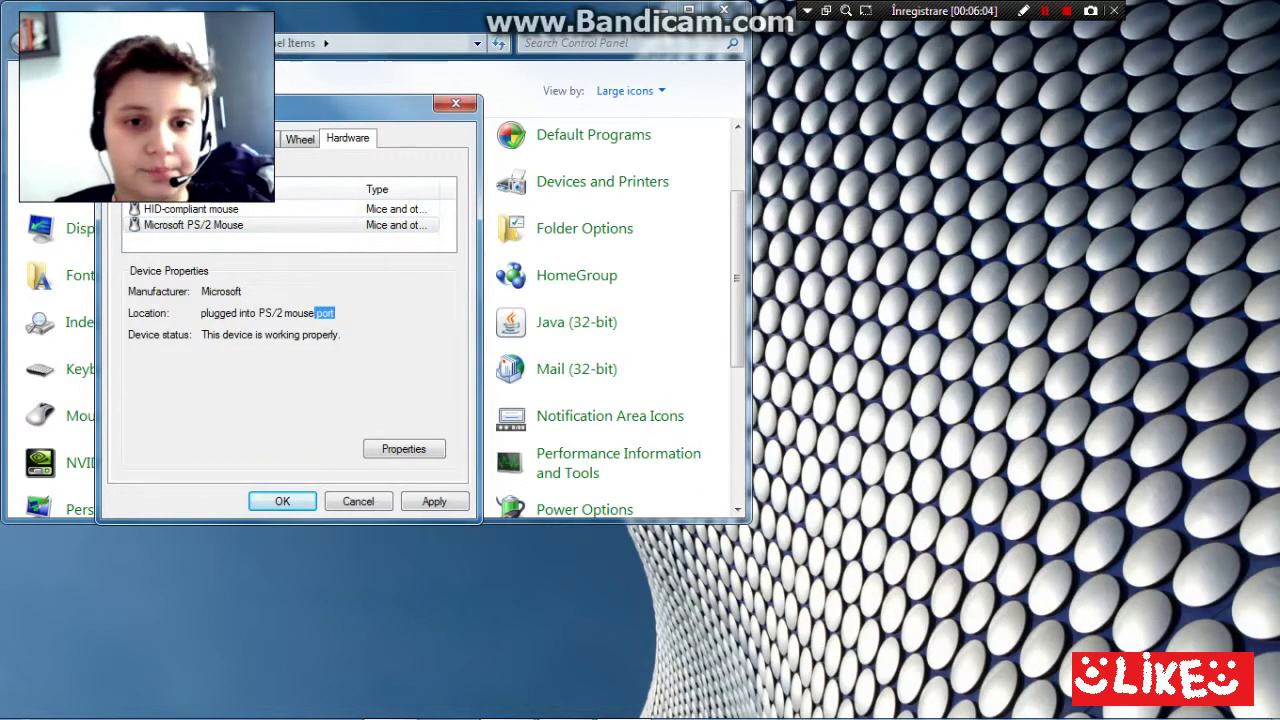
click(314, 213)
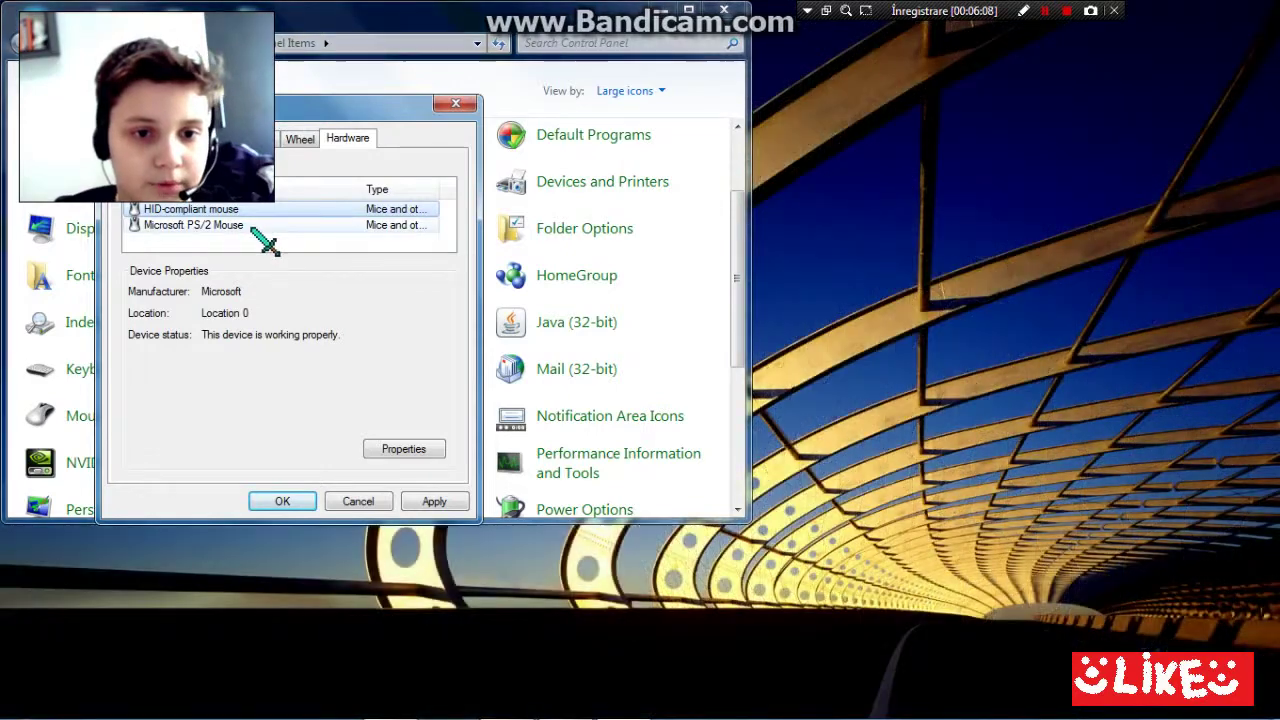
click(253, 226)
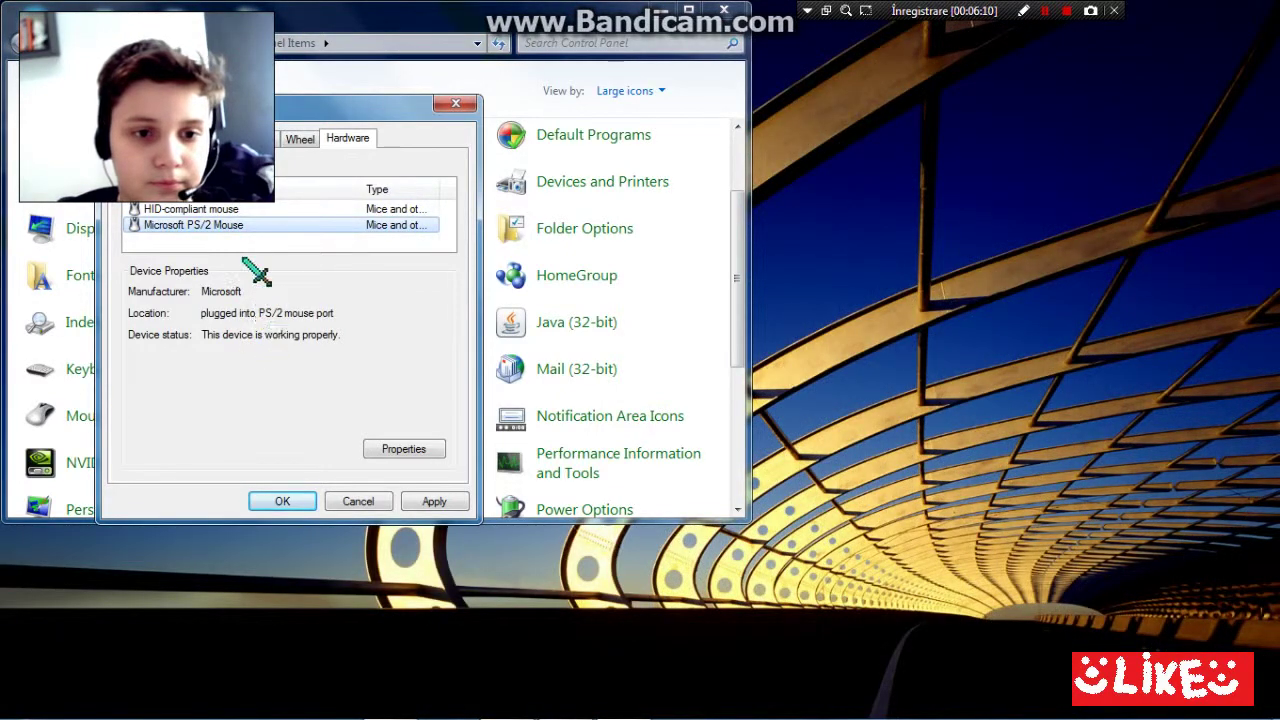
click(262, 209)
Step: Review the mouse's wheel and button settings and return to the pointer motion and visibility options
click(297, 138)
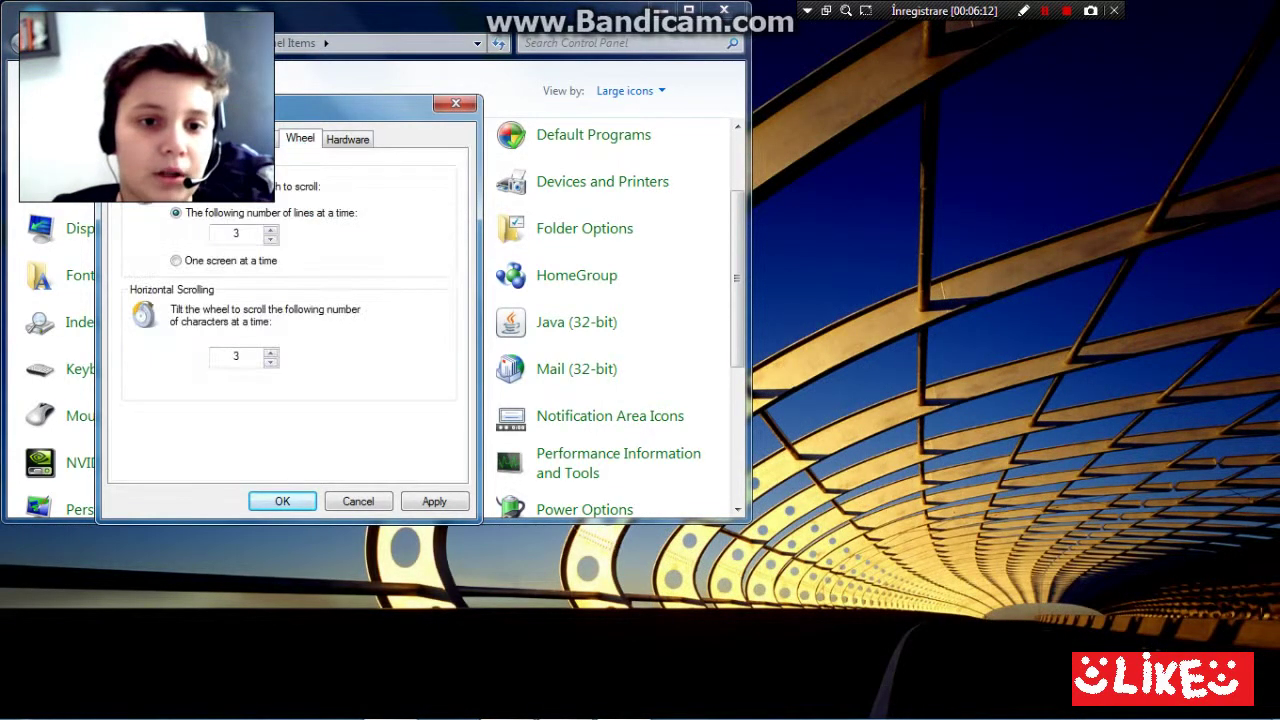
click(177, 139)
click(131, 139)
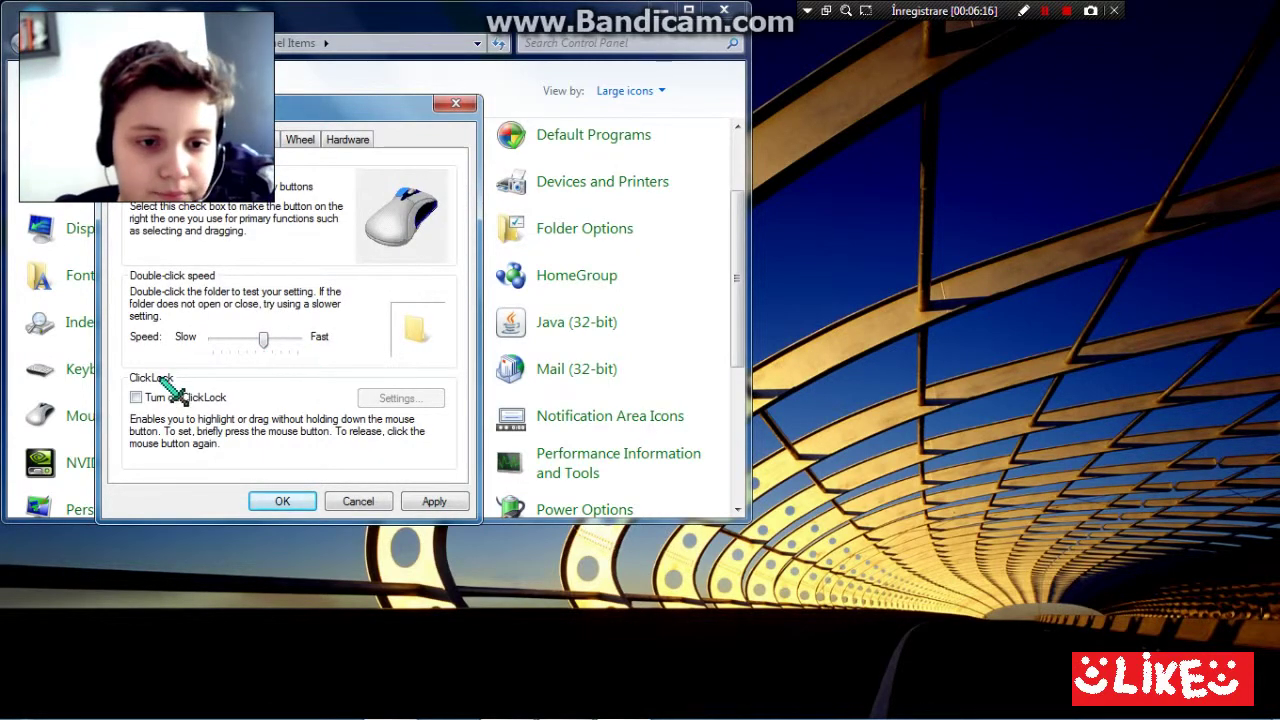
key(ctrl+Tab)
key(ctrl+Tab)
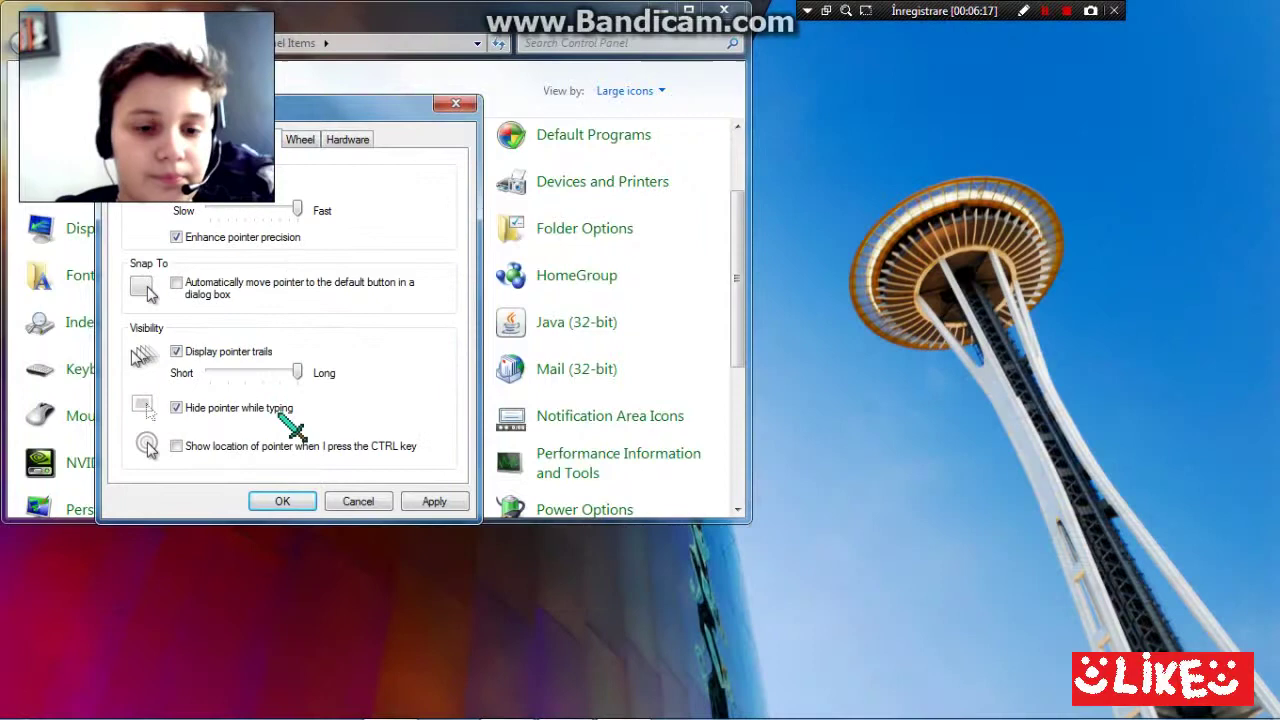
Step: Turn off the display of pointer trails, apply the change, and close the Mouse properties and the Control Panel
click(180, 353)
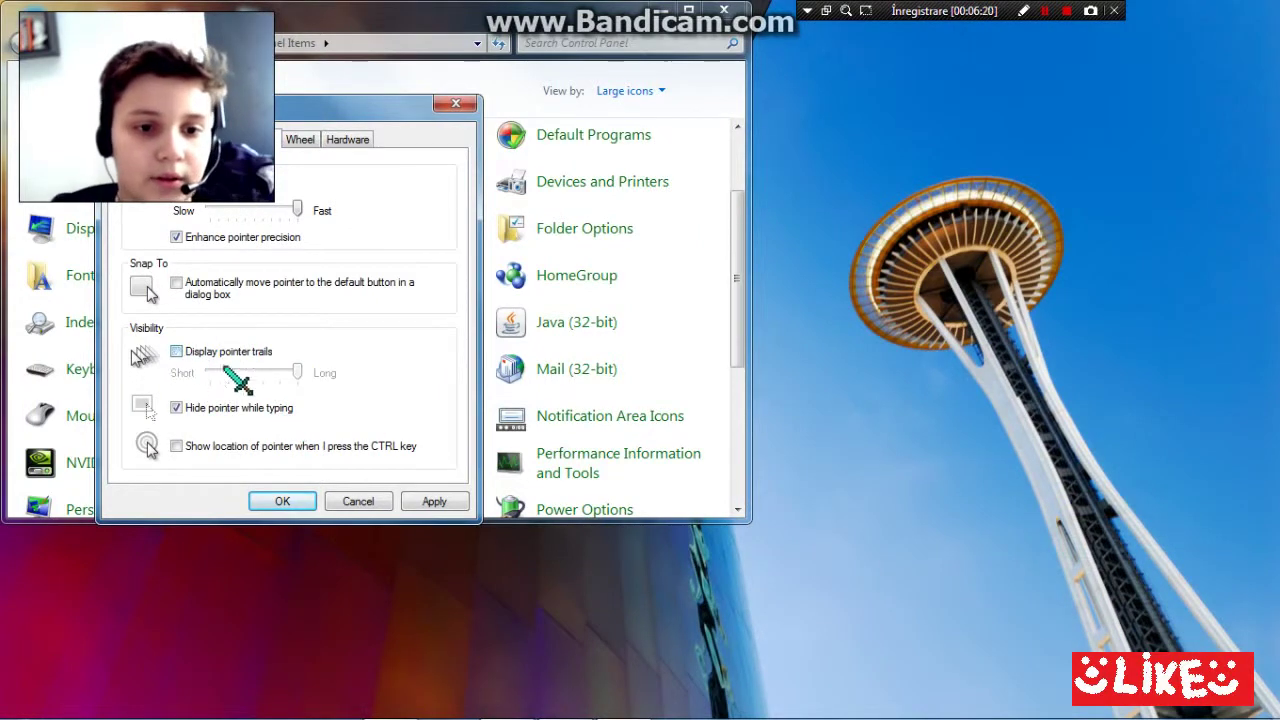
click(430, 504)
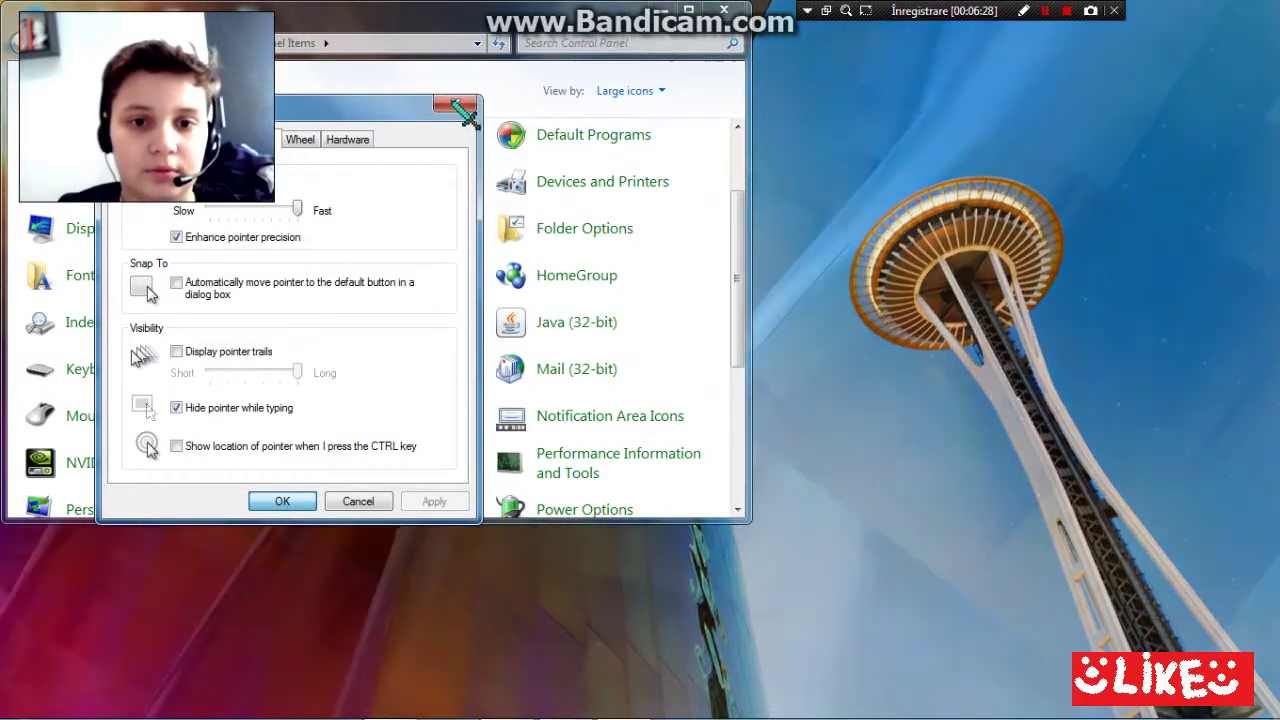
click(466, 102)
click(728, 12)
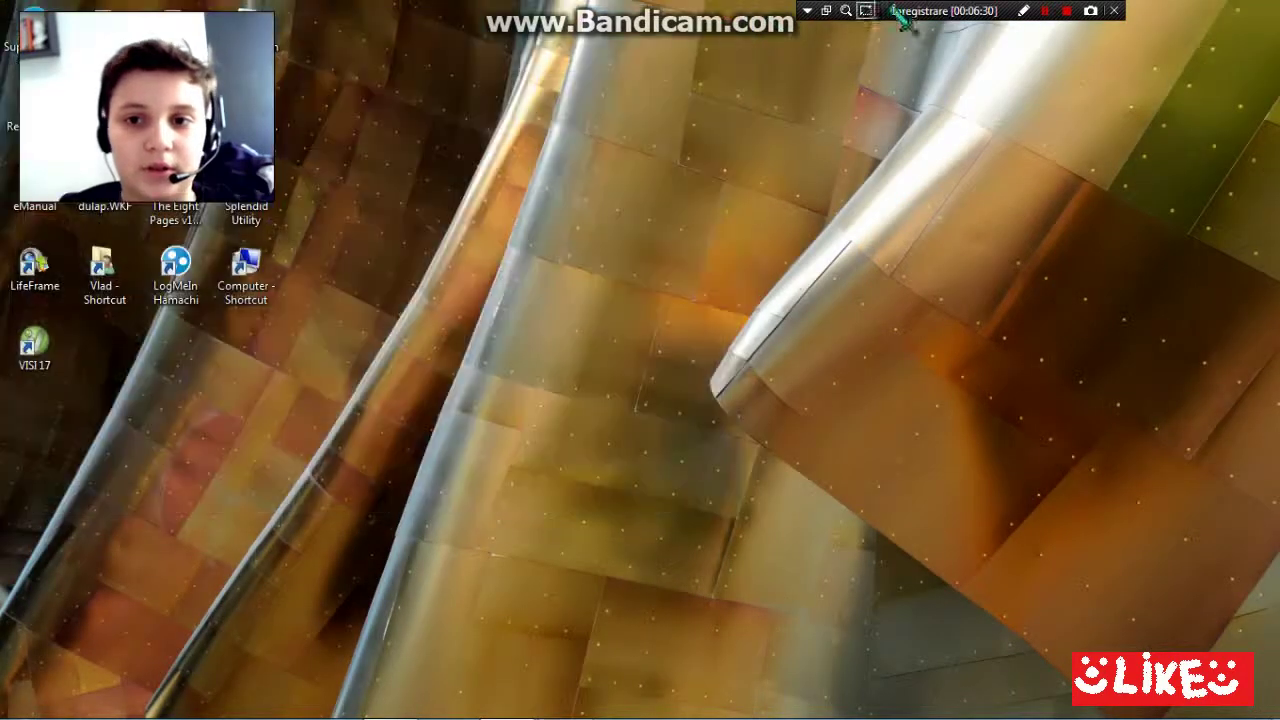
drag(950, 14, 625, 70)
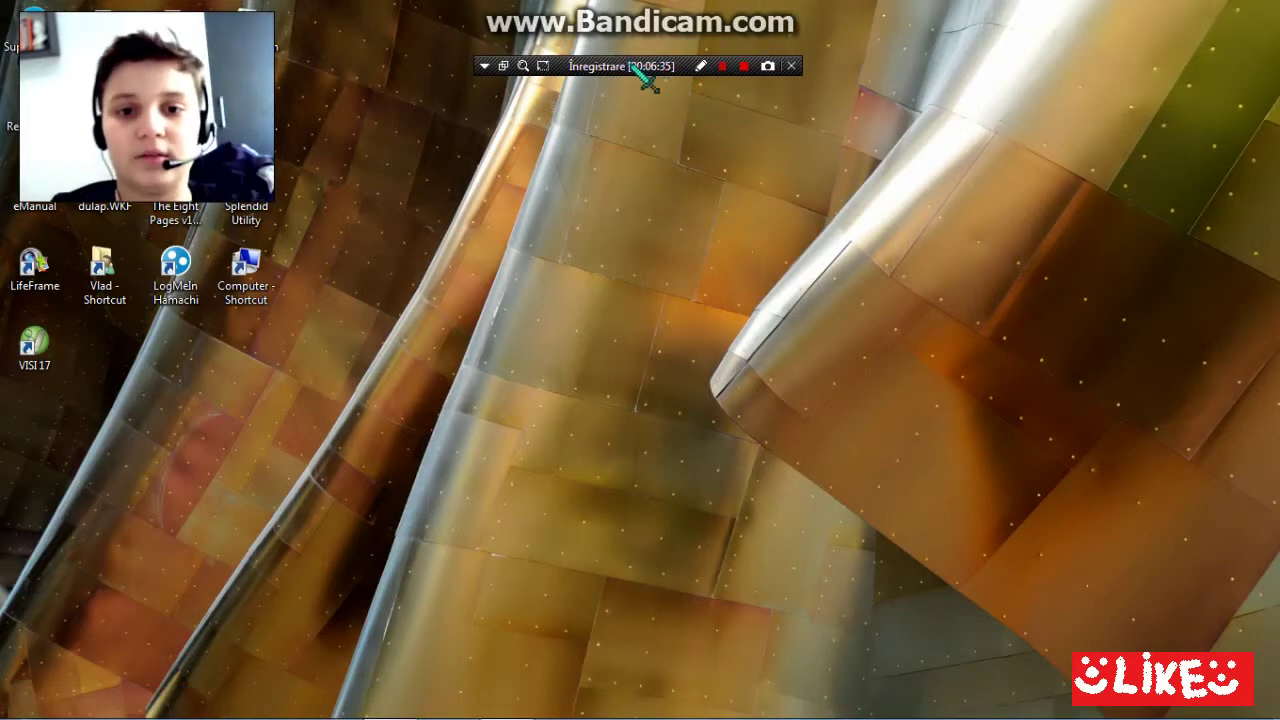
drag(631, 66, 669, 12)
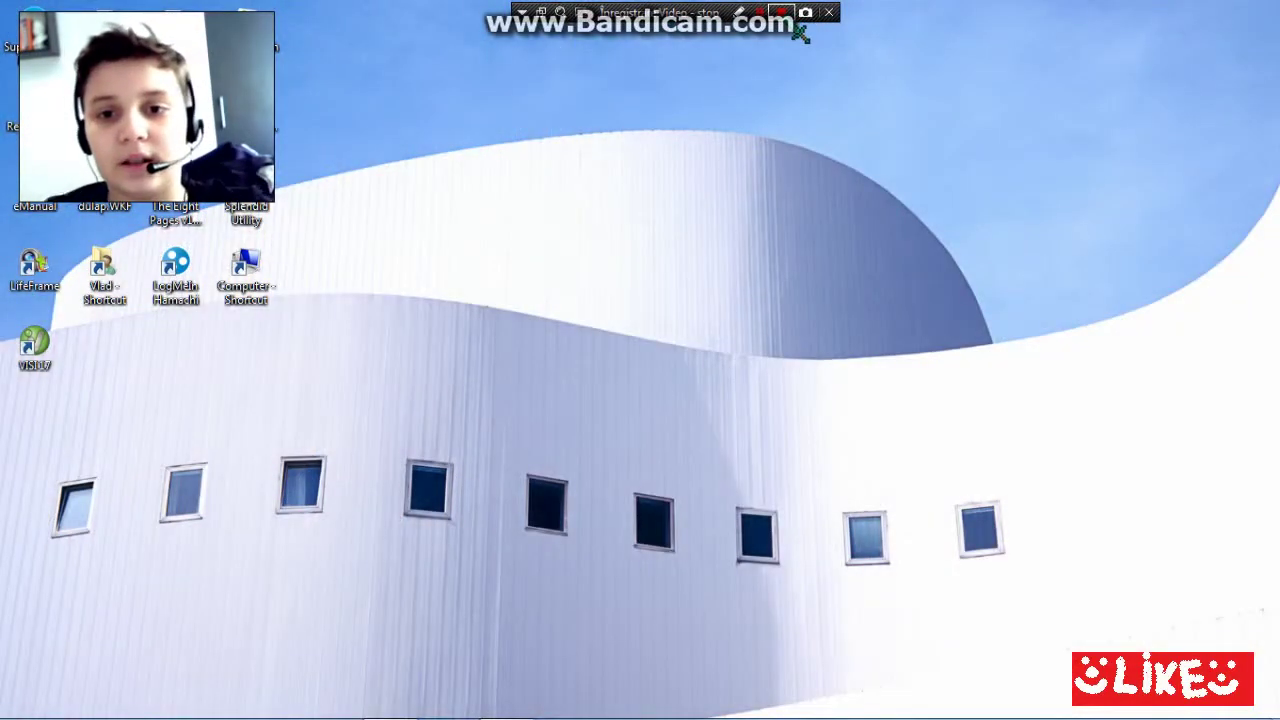